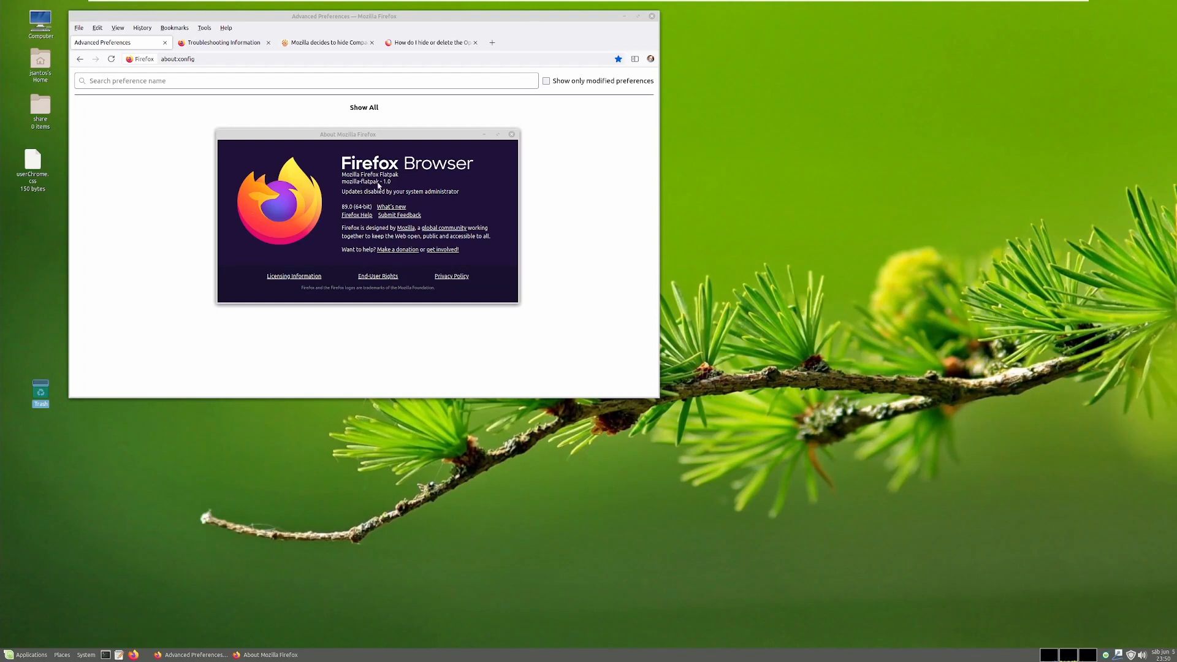
Close the About Mozilla Firefox window and review the open Troubleshooting Information, Compact Mode article and Open Menu button support pages.
{"action": "left_click", "coordinate": [512, 134]}
{"action": "mouse_move", "coordinate": [412, 14]}
{"action": "left_mouse_down"}
{"action": "mouse_move", "coordinate": [437, 29]}
{"action": "mouse_move", "coordinate": [426, 15]}
{"action": "left_mouse_up"}
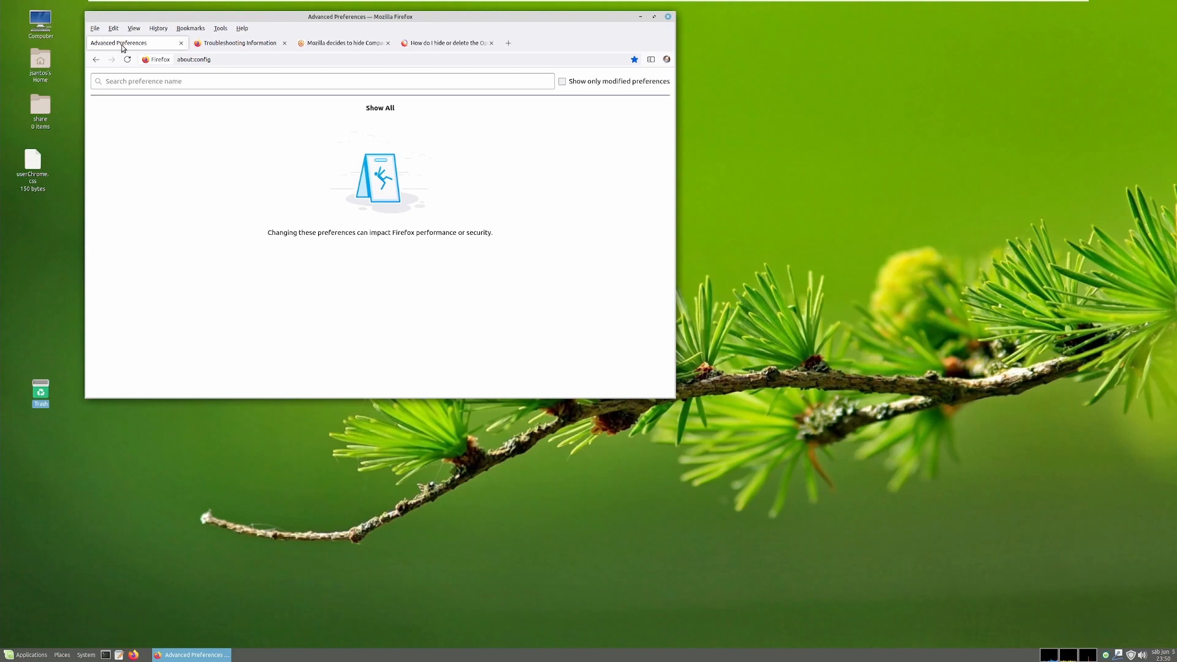
{"action": "left_click", "coordinate": [241, 43]}
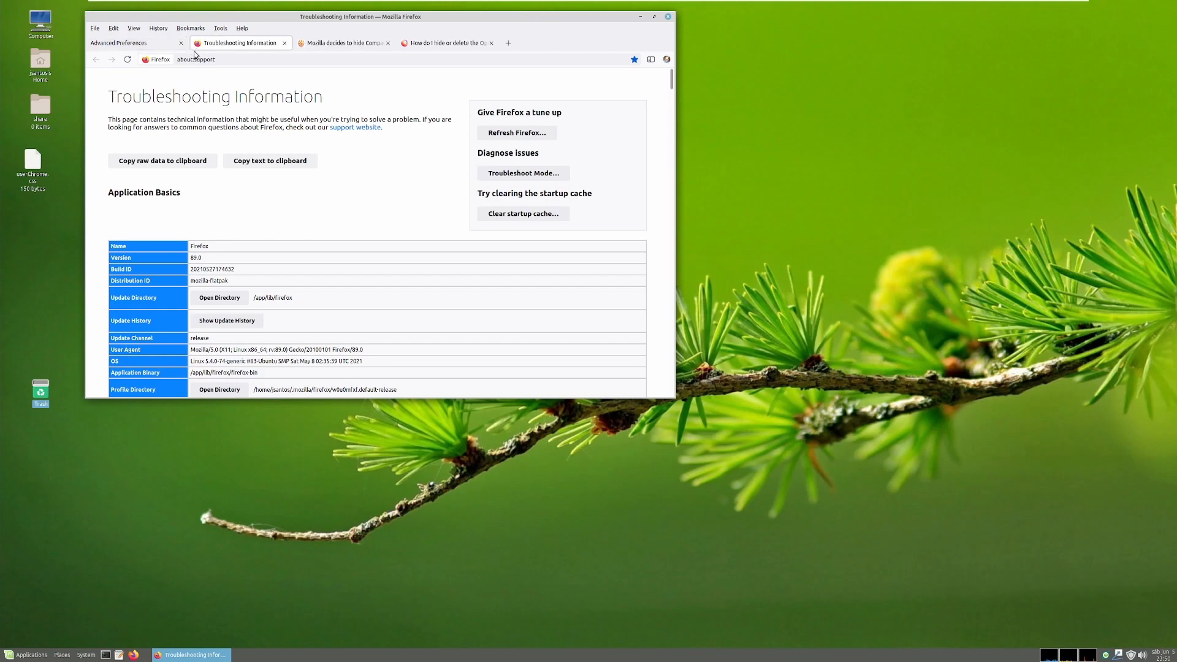
{"action": "left_click", "coordinate": [341, 43]}
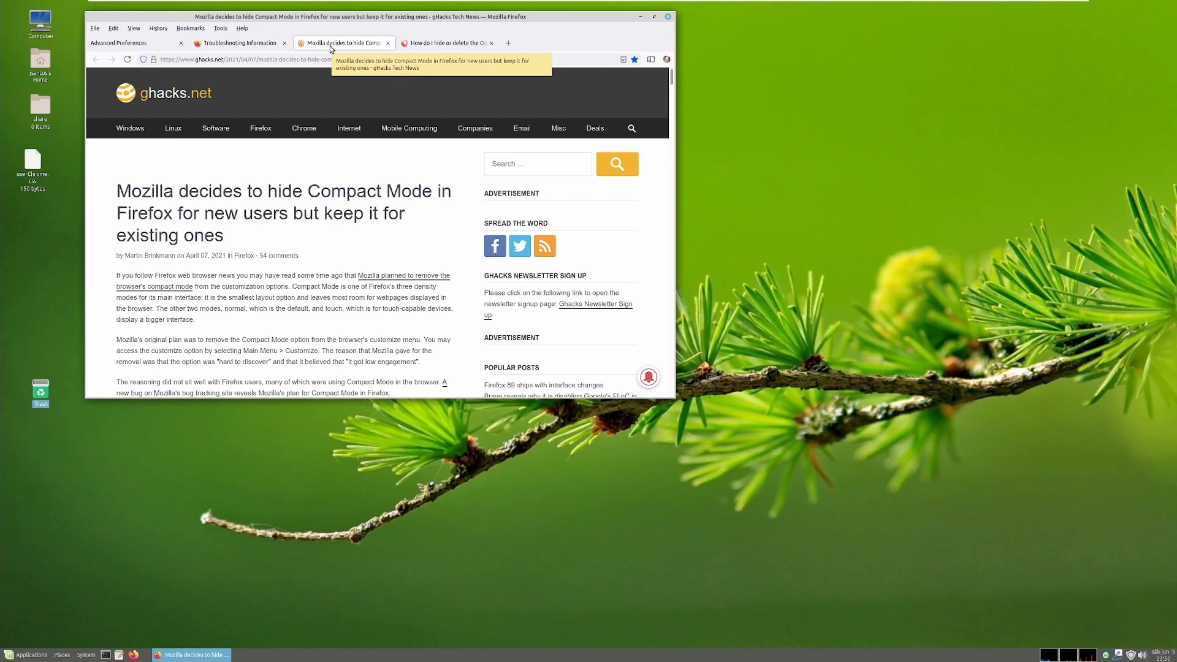
{"action": "left_click", "coordinate": [446, 43]}
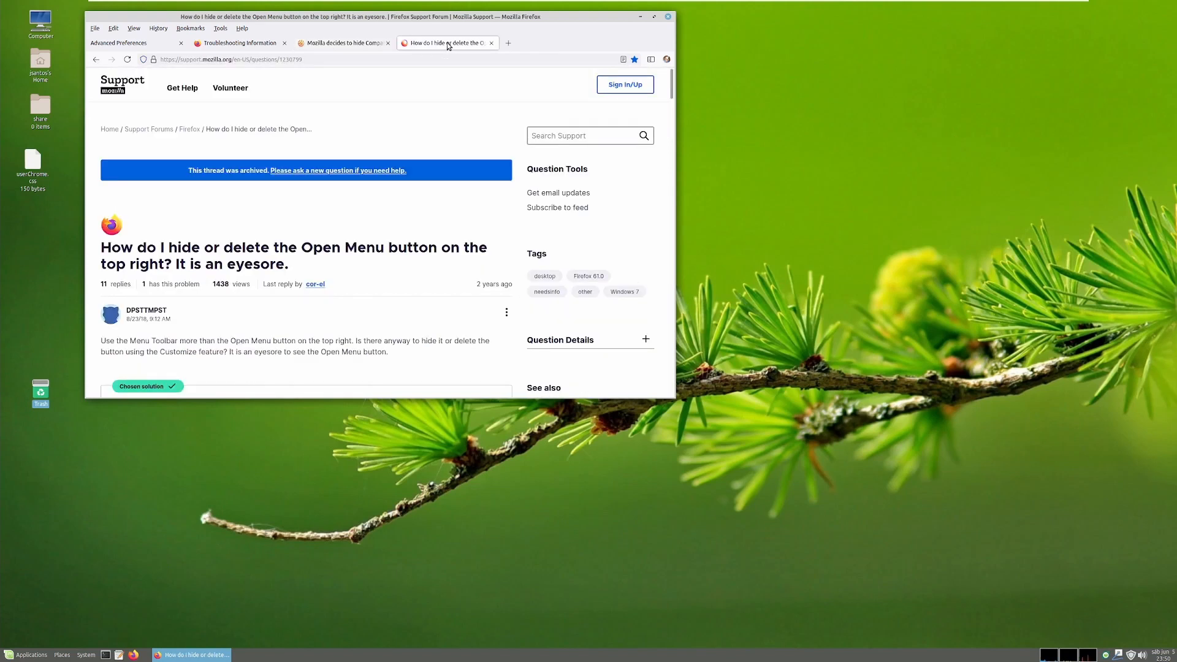
Open the Customize Firefox page for arranging the toolbar.
{"action": "right_click", "coordinate": [547, 44]}
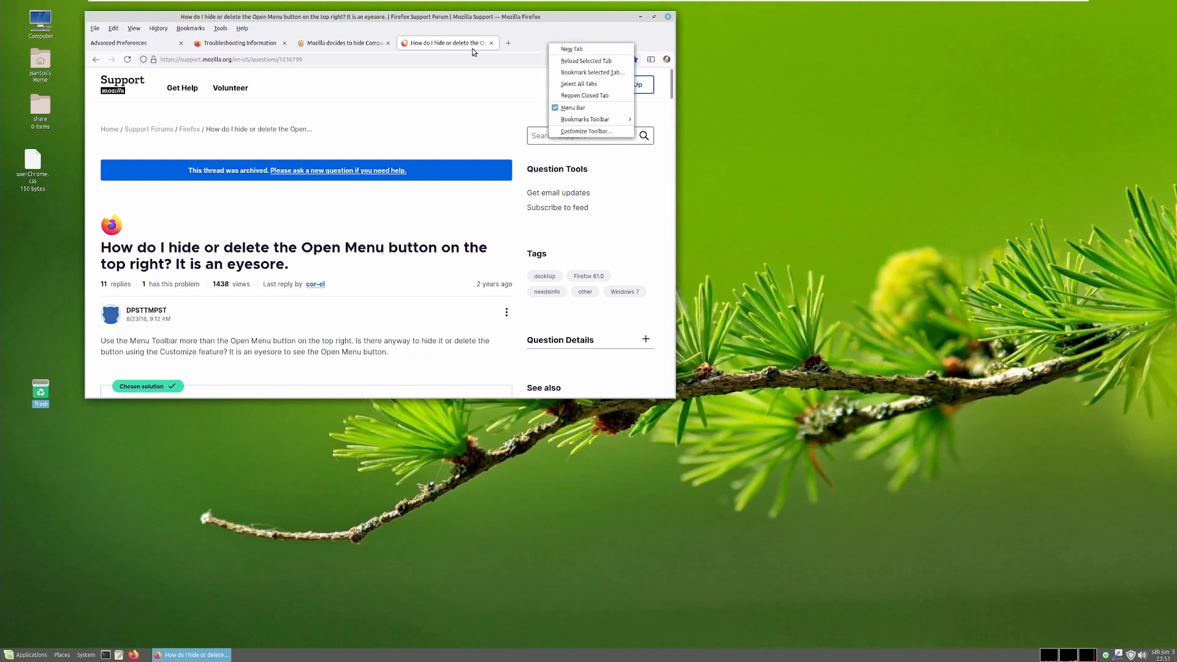
{"action": "left_click", "coordinate": [528, 44]}
{"action": "right_click", "coordinate": [530, 42]}
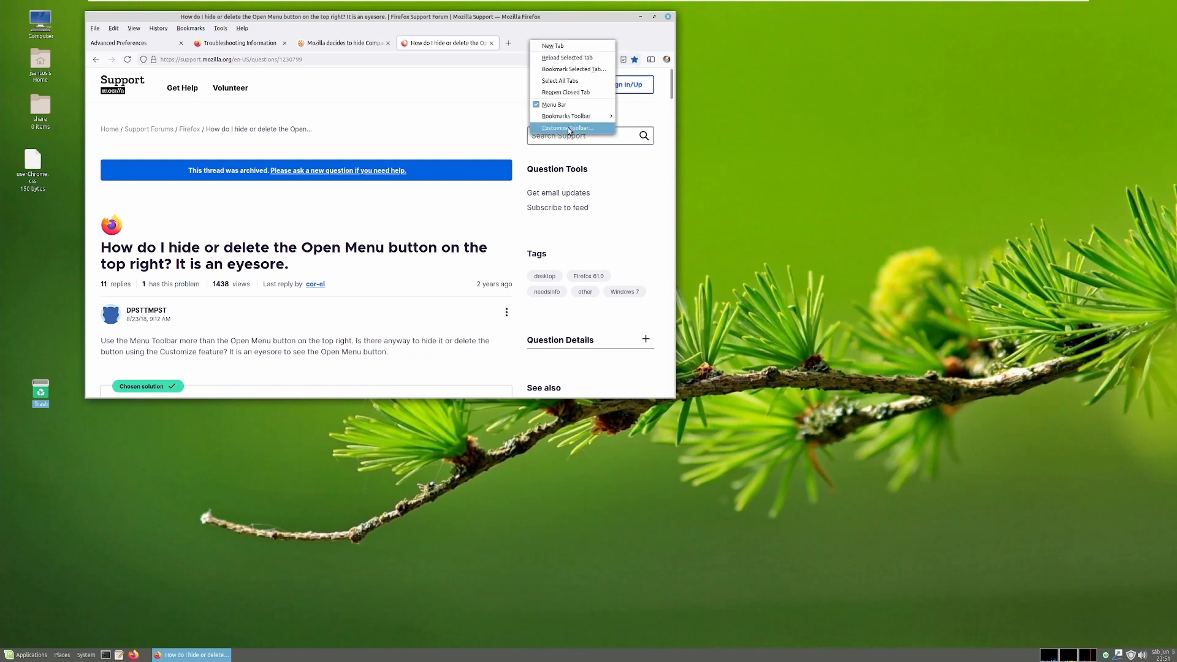
{"action": "left_click", "coordinate": [529, 36]}
{"action": "right_click", "coordinate": [533, 35]}
{"action": "left_click", "coordinate": [565, 124]}
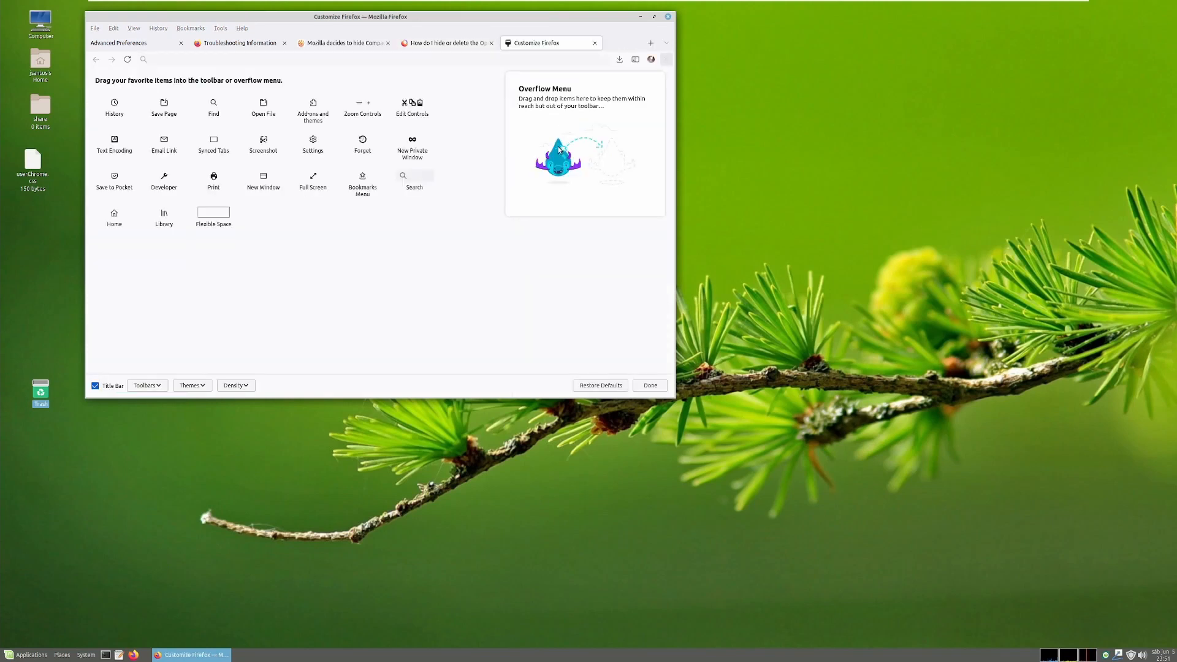
Try the Normal interface density, followed by the Touch density.
{"action": "left_click", "coordinate": [240, 387]}
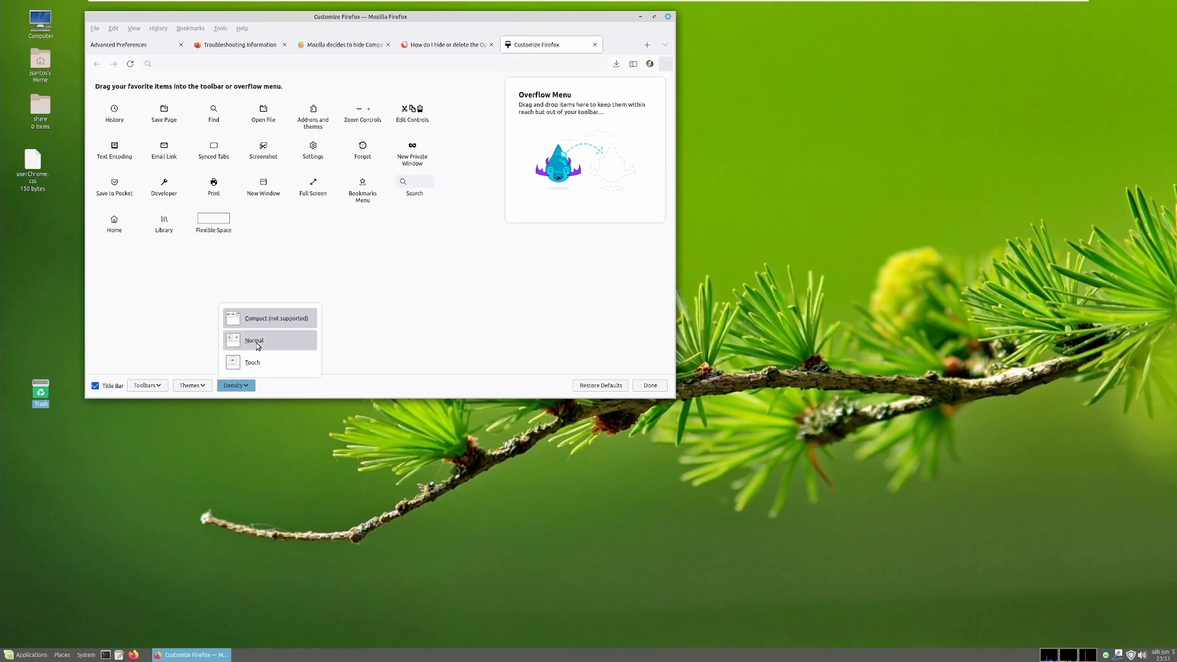
{"action": "left_click", "coordinate": [257, 343]}
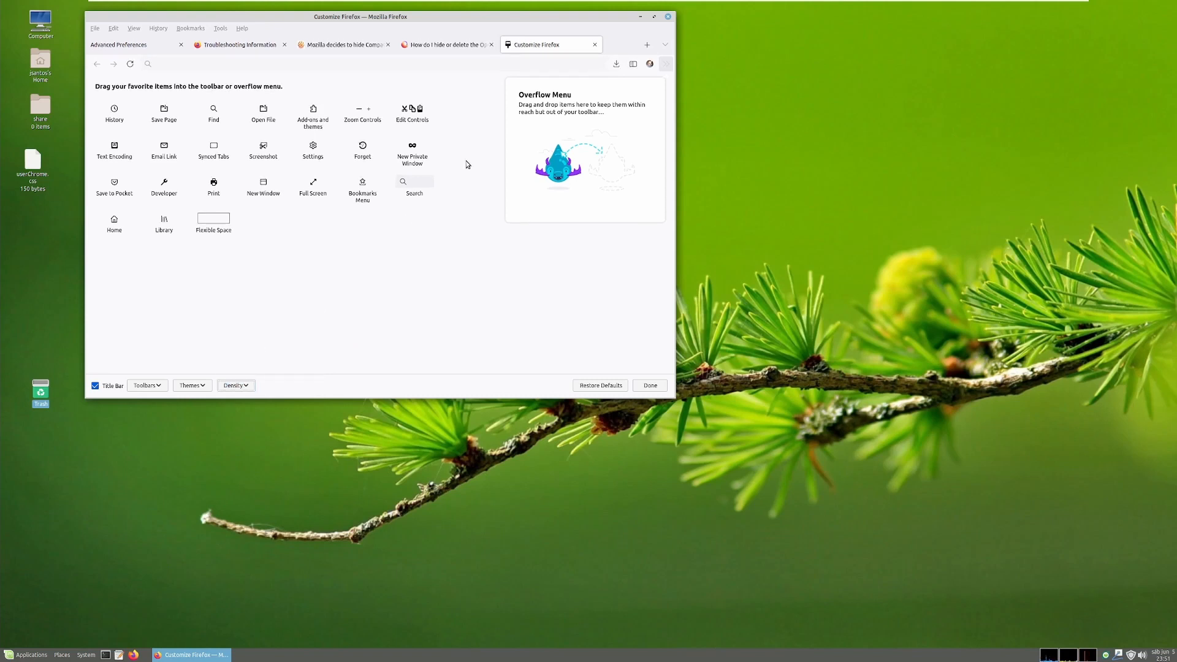
{"action": "right_click", "coordinate": [622, 44]}
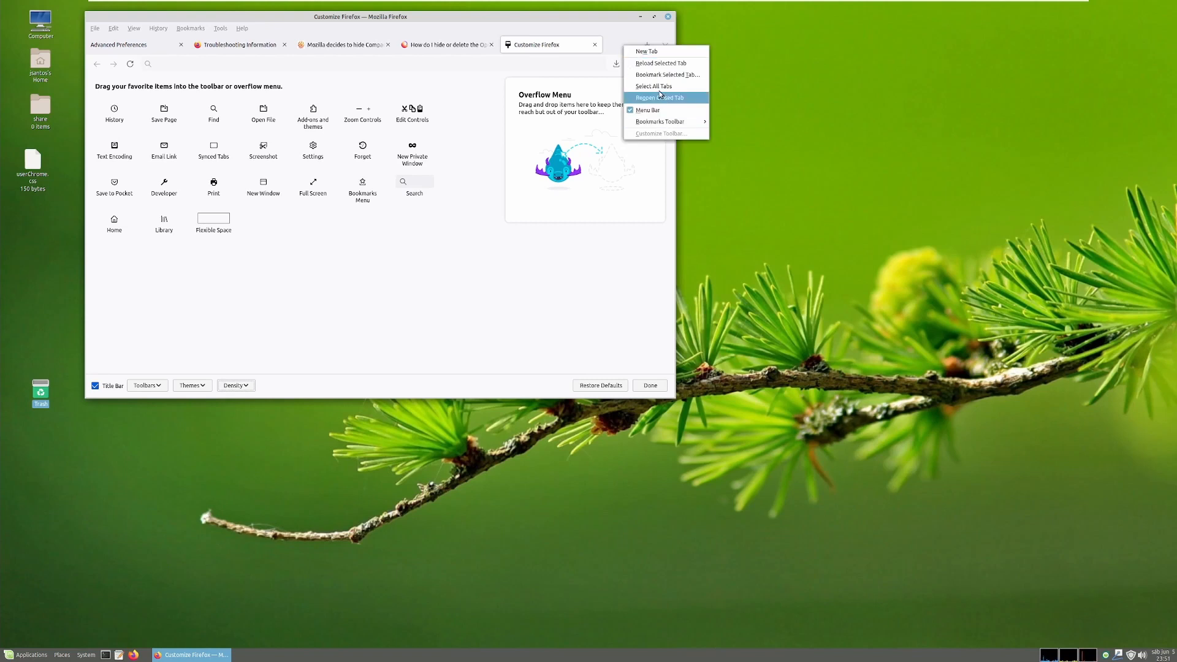
{"action": "left_click", "coordinate": [565, 29]}
{"action": "left_click", "coordinate": [236, 385]}
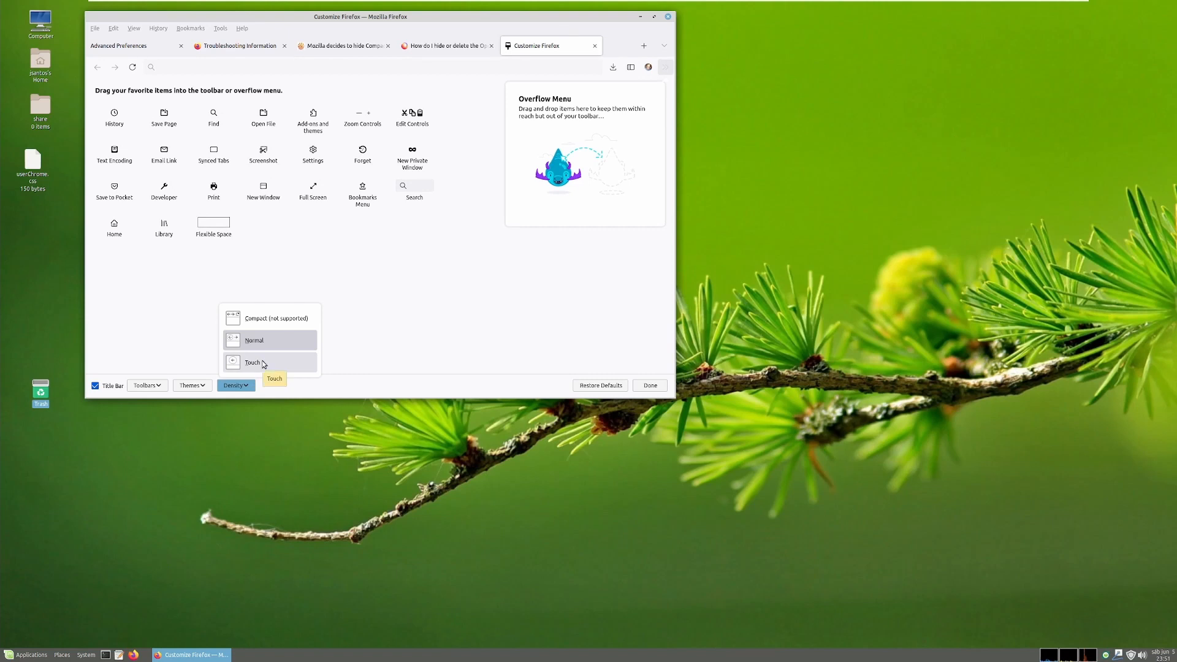
{"action": "left_click", "coordinate": [262, 363]}
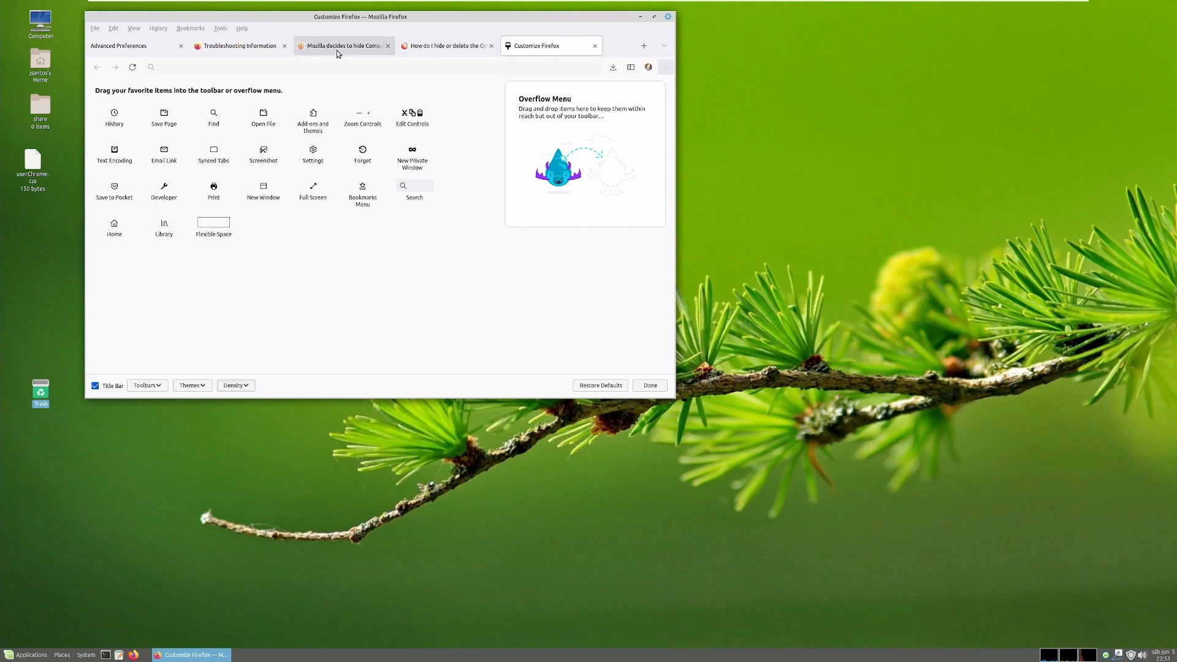
Set the interface density to Compact (not supported).
{"action": "left_click", "coordinate": [243, 387]}
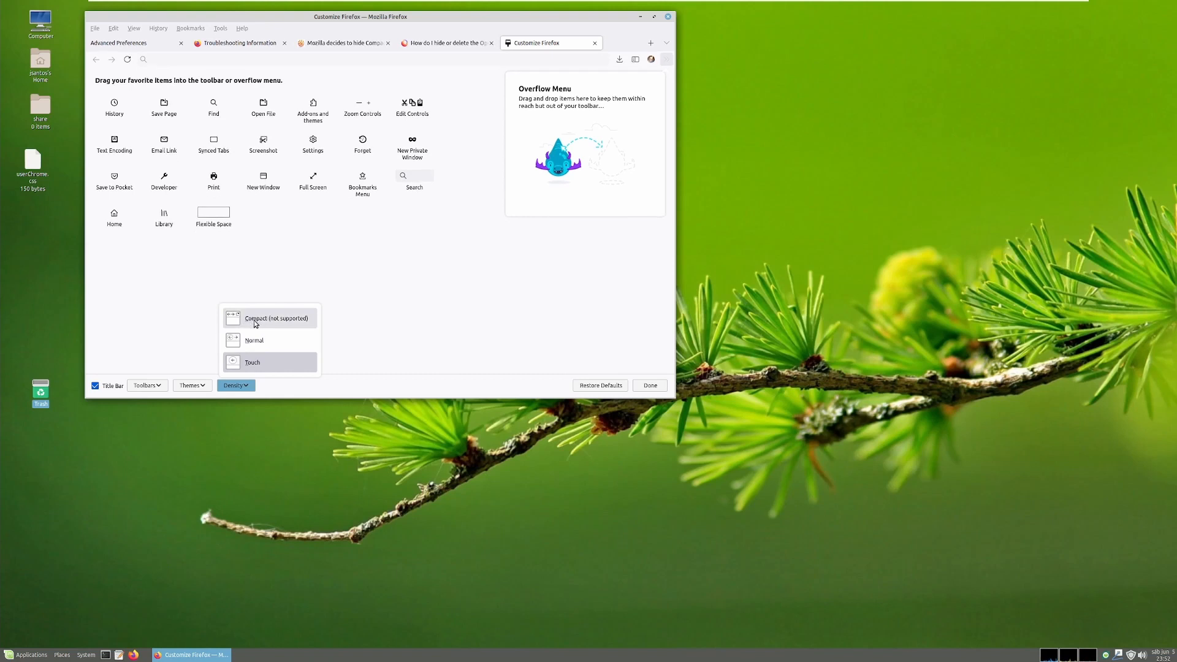
{"action": "left_click", "coordinate": [255, 322]}
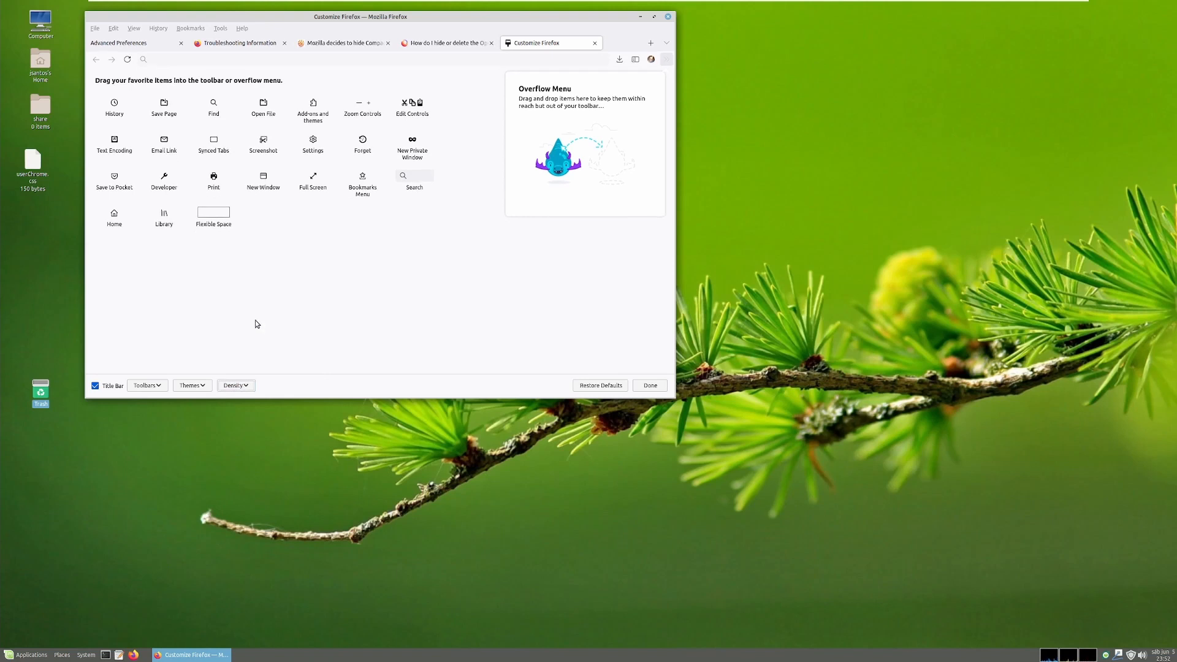
Search the about:config advanced preferences for "uide" to find the browser.uidensity preference.
{"action": "left_click", "coordinate": [134, 45]}
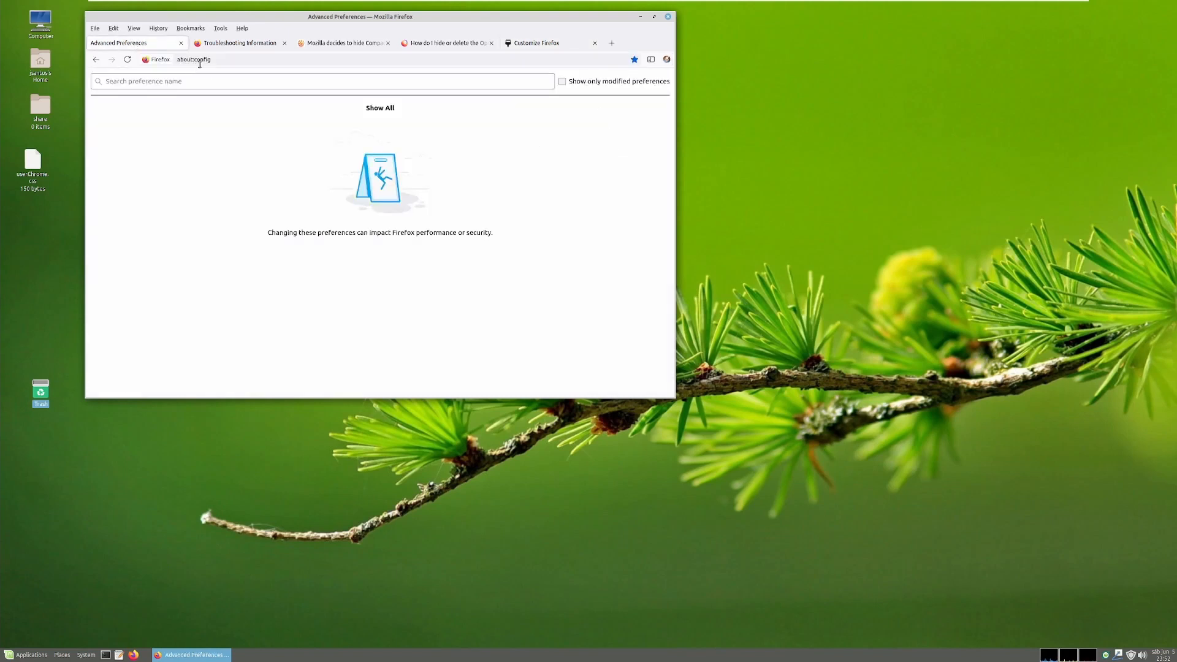
{"action": "left_click", "coordinate": [231, 60]}
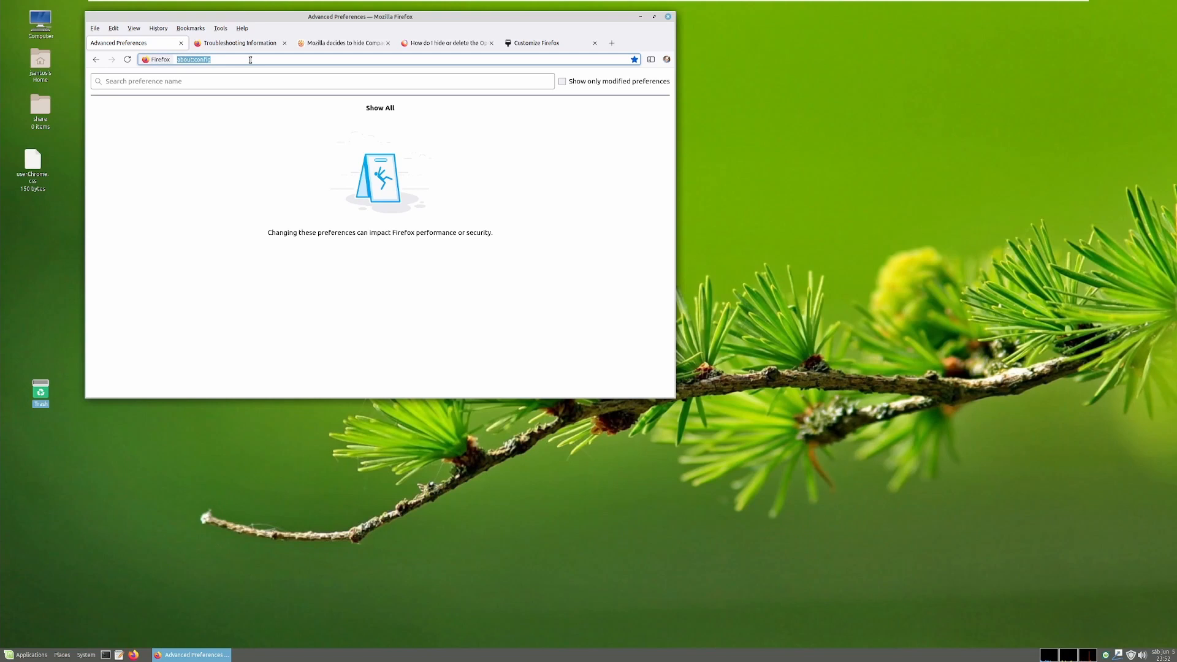
{"action": "left_click", "coordinate": [199, 83]}
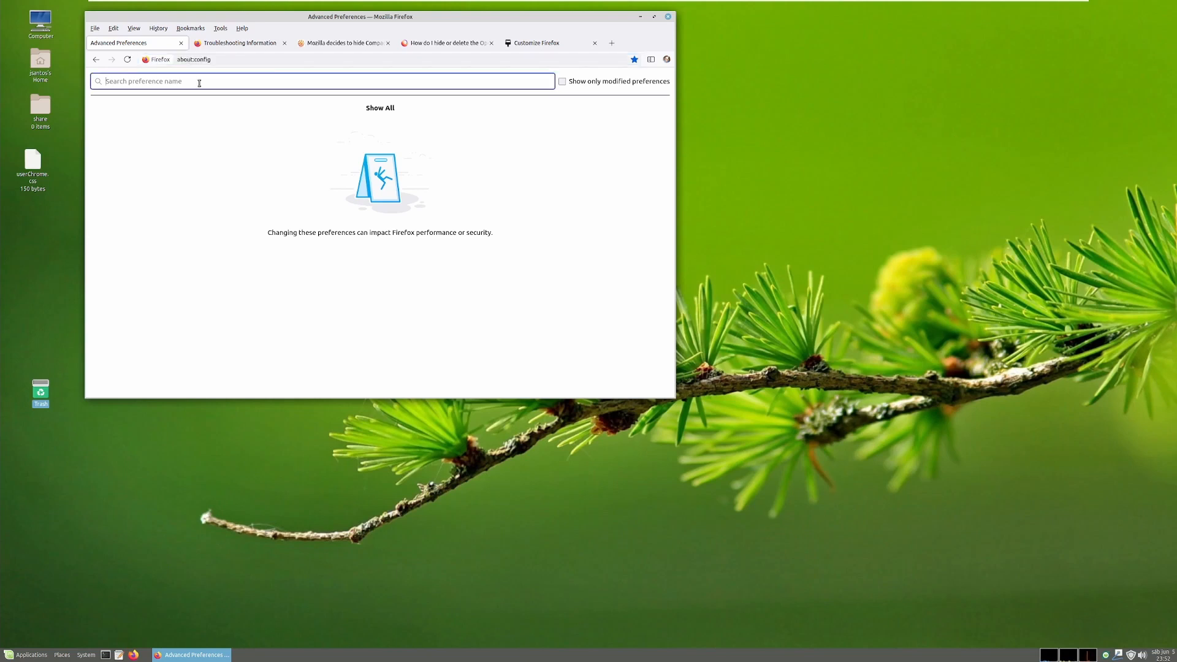
{"action": "type", "text": "uidesn"}
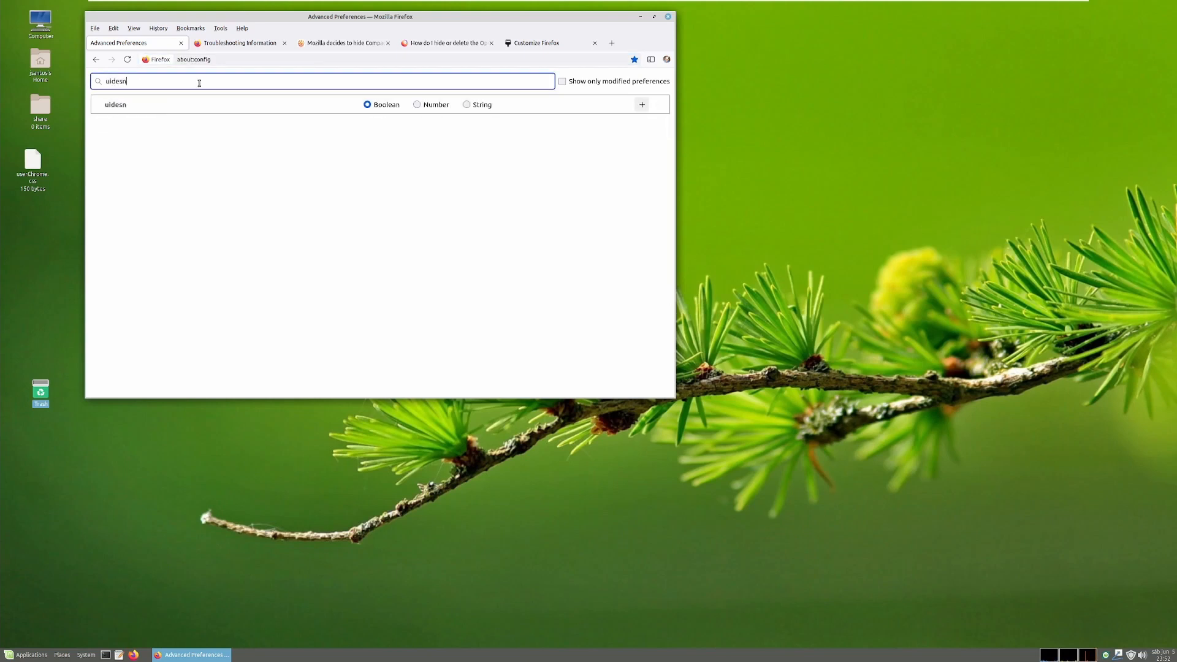
{"action": "type", "text": "sit"}
{"action": "key", "text": "BackSpace"}
{"action": "key", "text": "BackSpace"}
{"action": "key", "text": "BackSpace"}
{"action": "key", "text": "BackSpace"}
{"action": "key", "text": "BackSpace"}
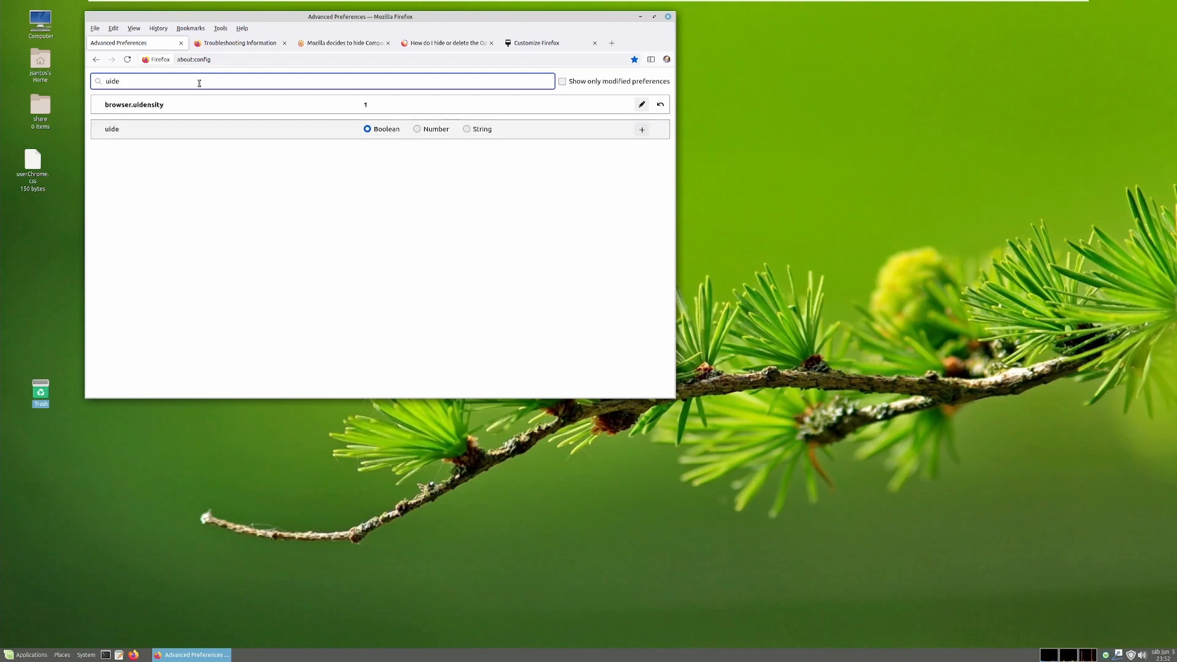
Open the browser.uidensity value for editing and save it as 1.
{"action": "double_click", "coordinate": [376, 105]}
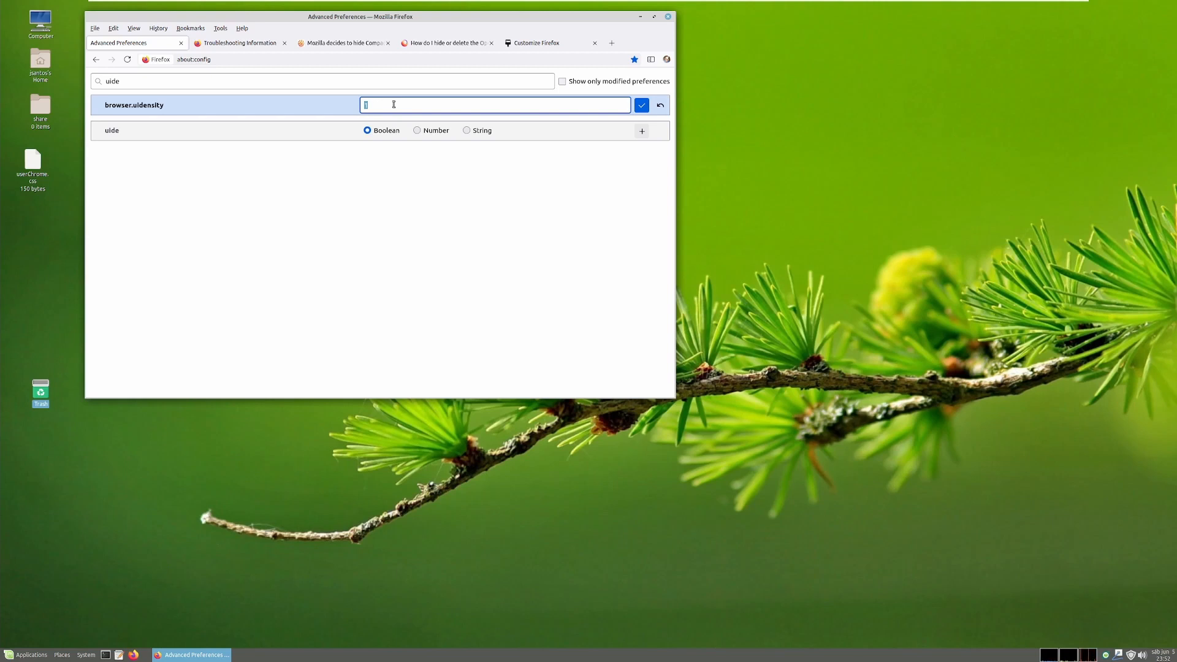
{"action": "left_click", "coordinate": [377, 106]}
{"action": "left_click", "coordinate": [642, 106]}
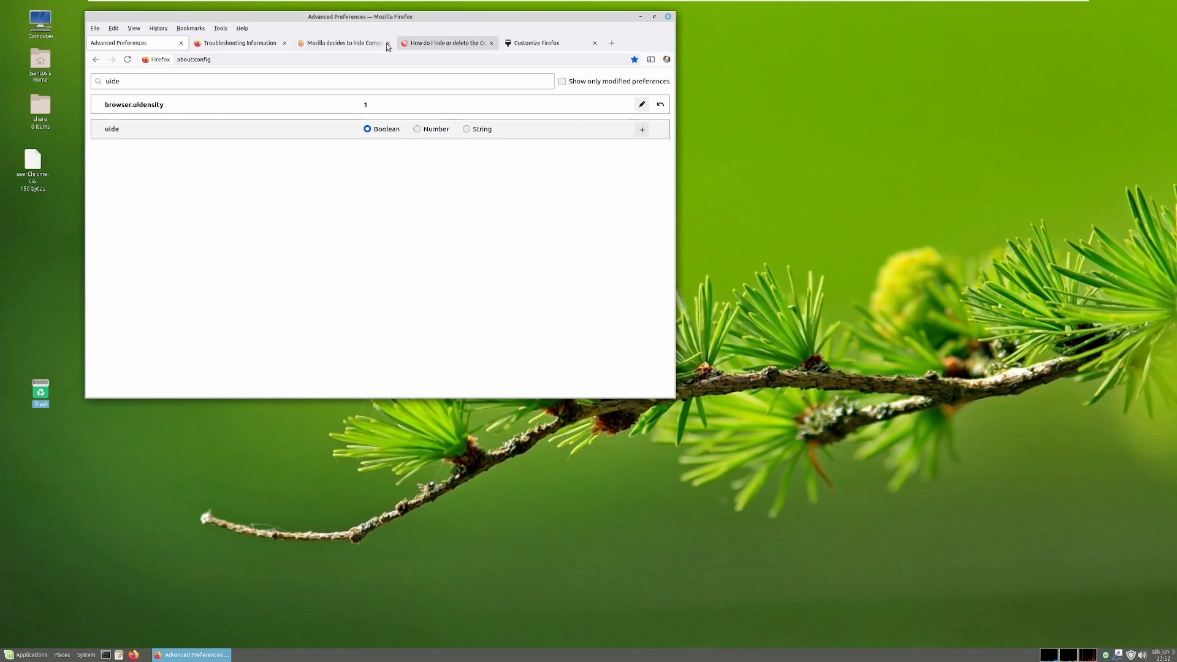
Read the ghacks article on Compact Mode, highlighting its headline and the mention of the browser.uidensity setting.
{"action": "left_click", "coordinate": [347, 44]}
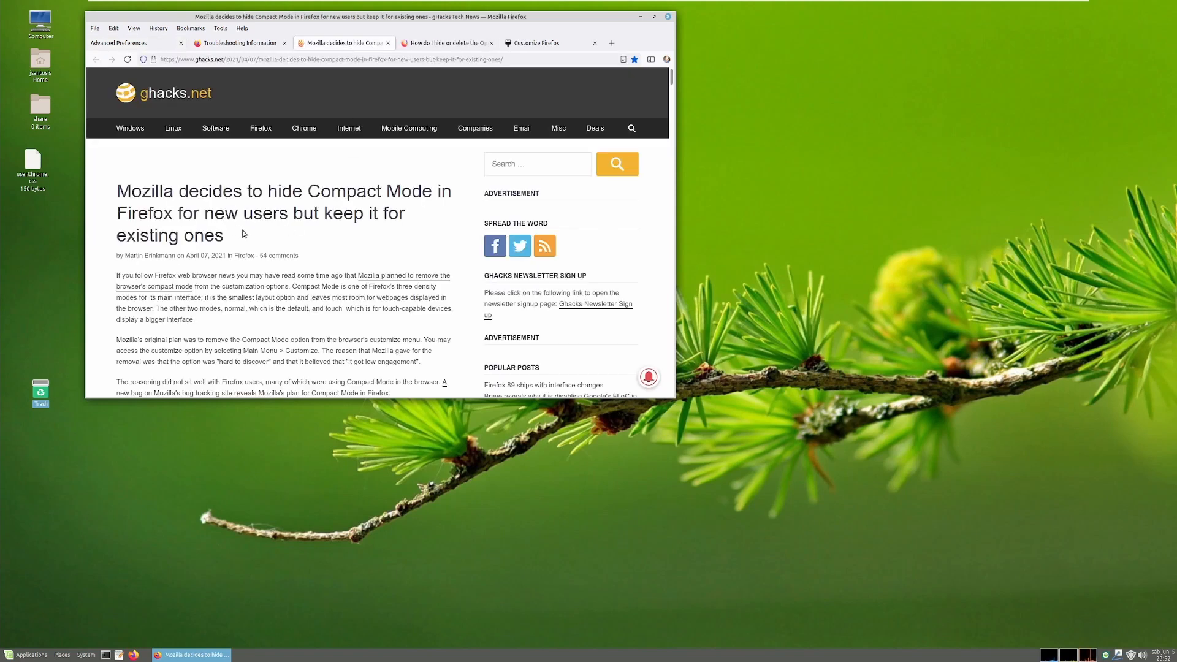
{"action": "left_click_drag", "start_coordinate": [228, 238], "coordinate": [113, 190]}
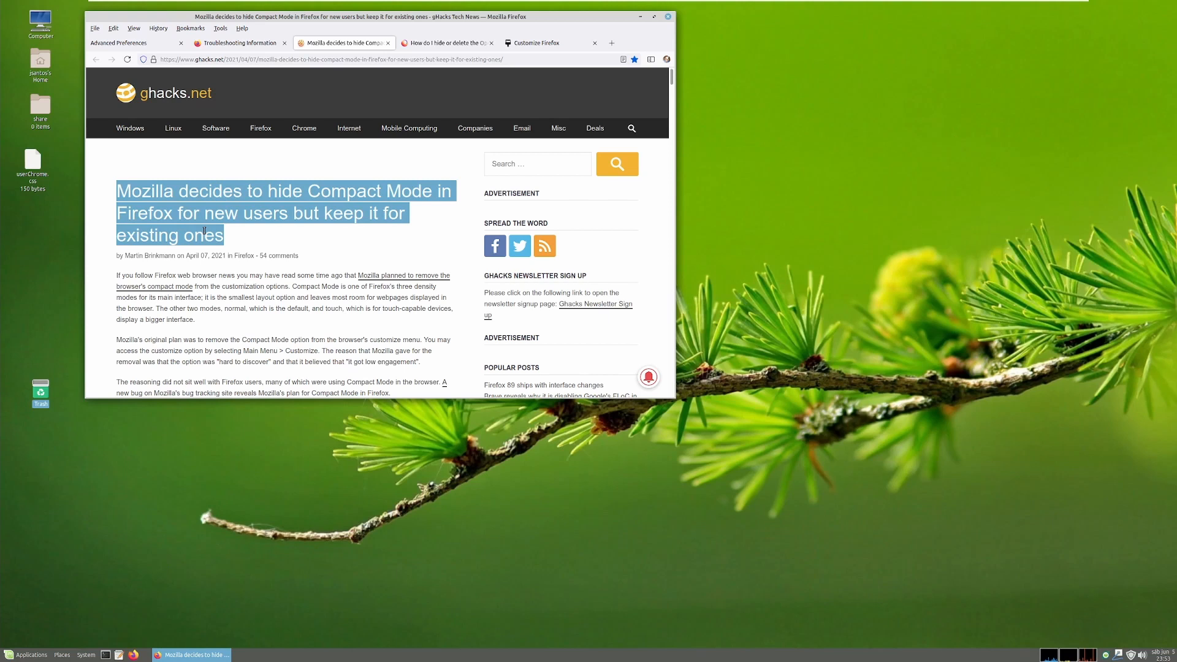
{"action": "scroll", "coordinate": [226, 273], "scroll_direction": "down", "scroll_amount": 10}
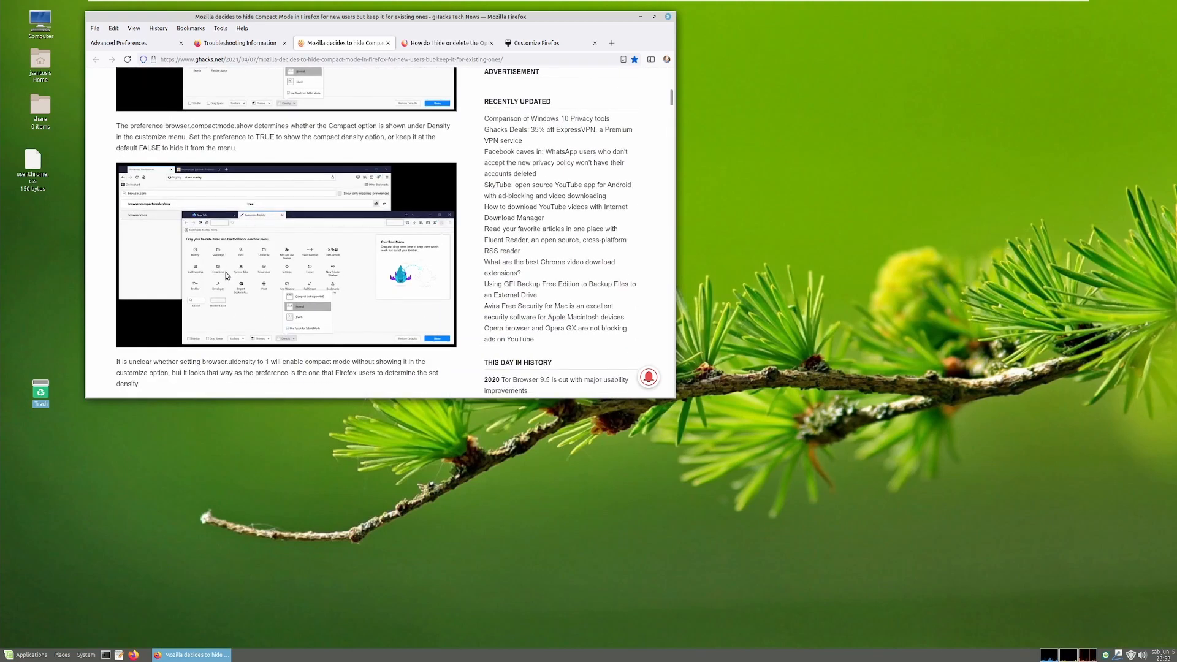
{"action": "scroll", "coordinate": [226, 275], "scroll_direction": "down", "scroll_amount": 5}
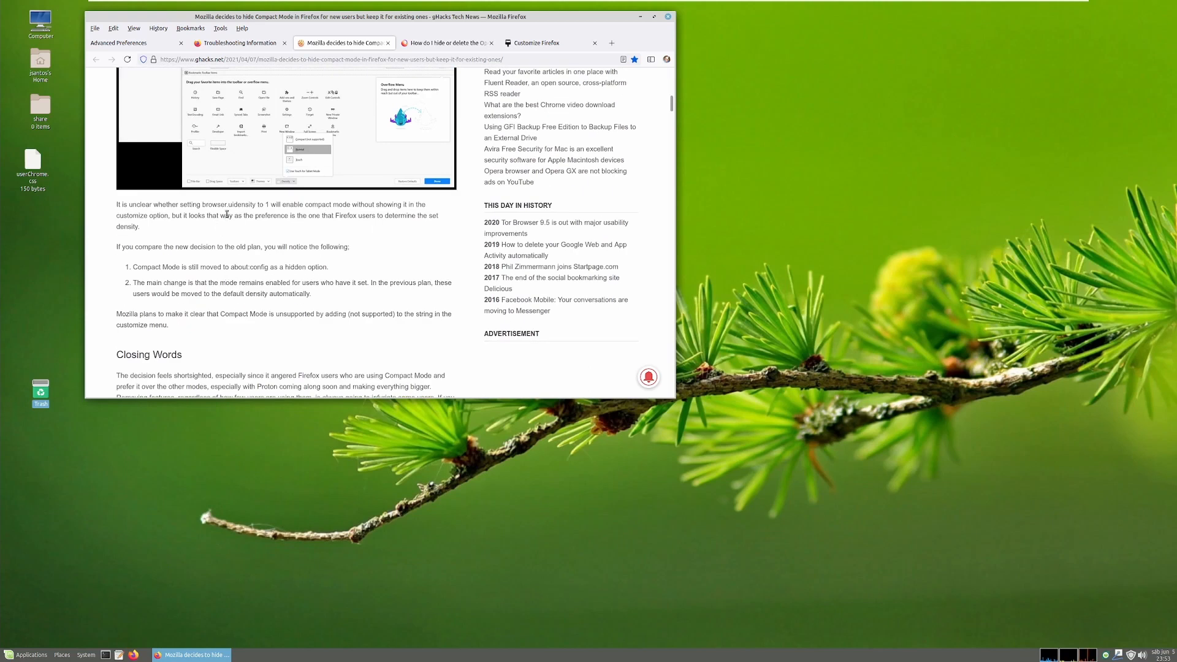
{"action": "left_click_drag", "start_coordinate": [203, 204], "coordinate": [259, 207]}
Recheck the browser.uidensity preference in about:config and close the ghacks Compact Mode article.
{"action": "left_click", "coordinate": [140, 42]}
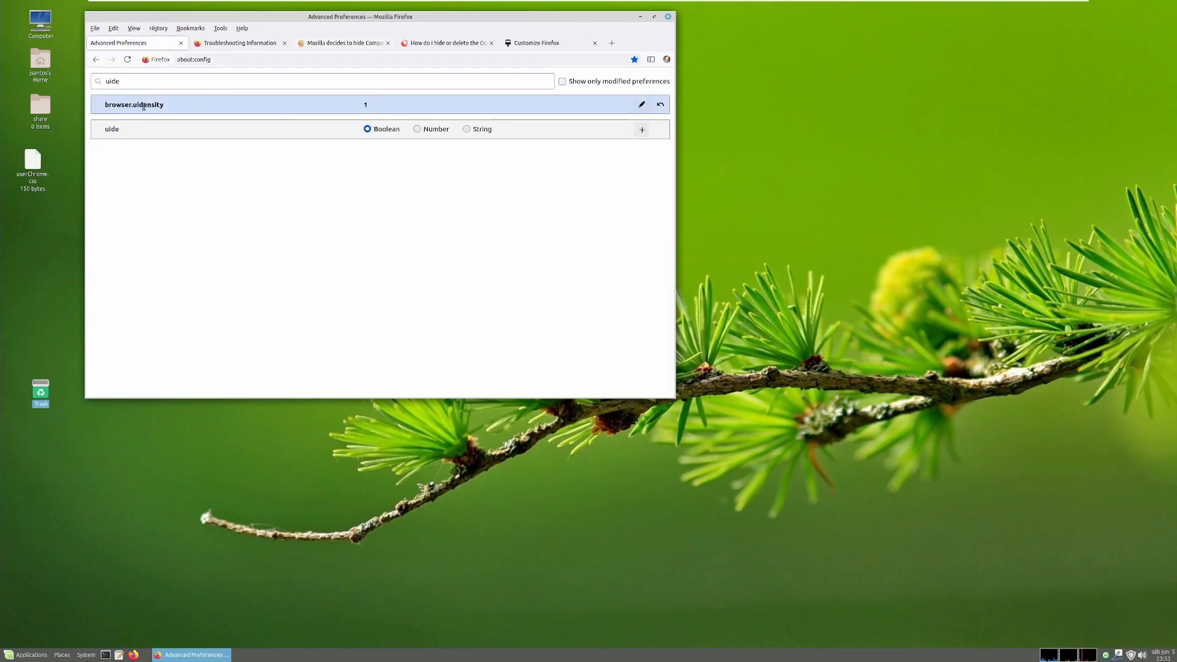
{"action": "left_click", "coordinate": [359, 45]}
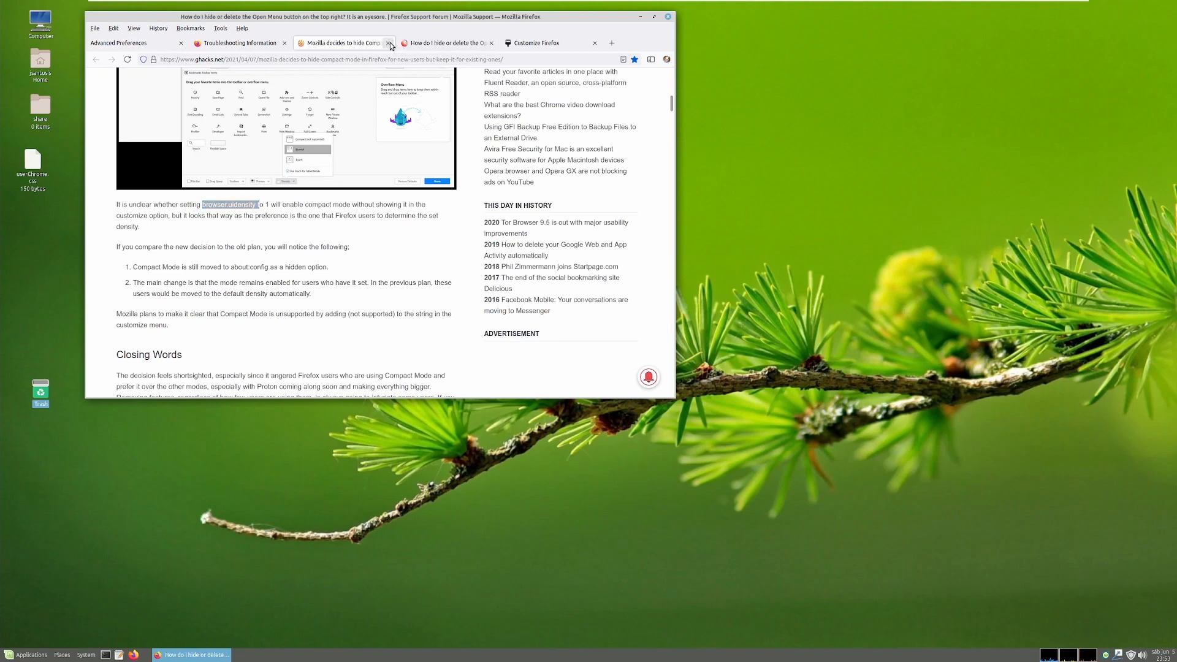
{"action": "left_click", "coordinate": [388, 43]}
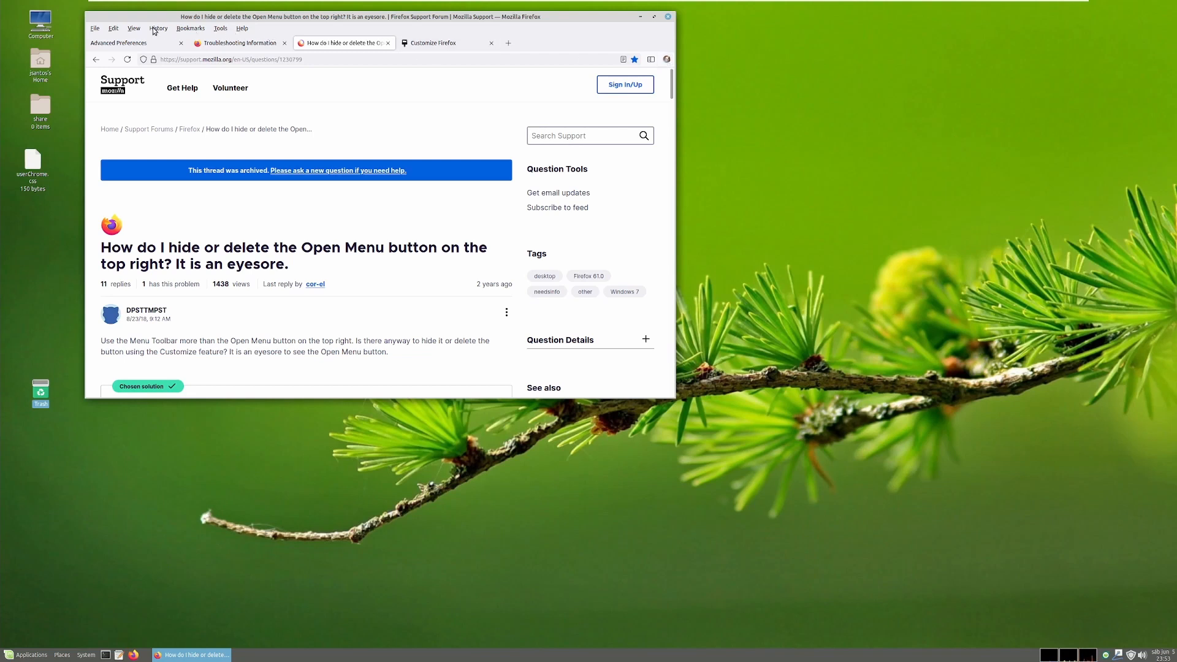
{"action": "left_click", "coordinate": [96, 29]}
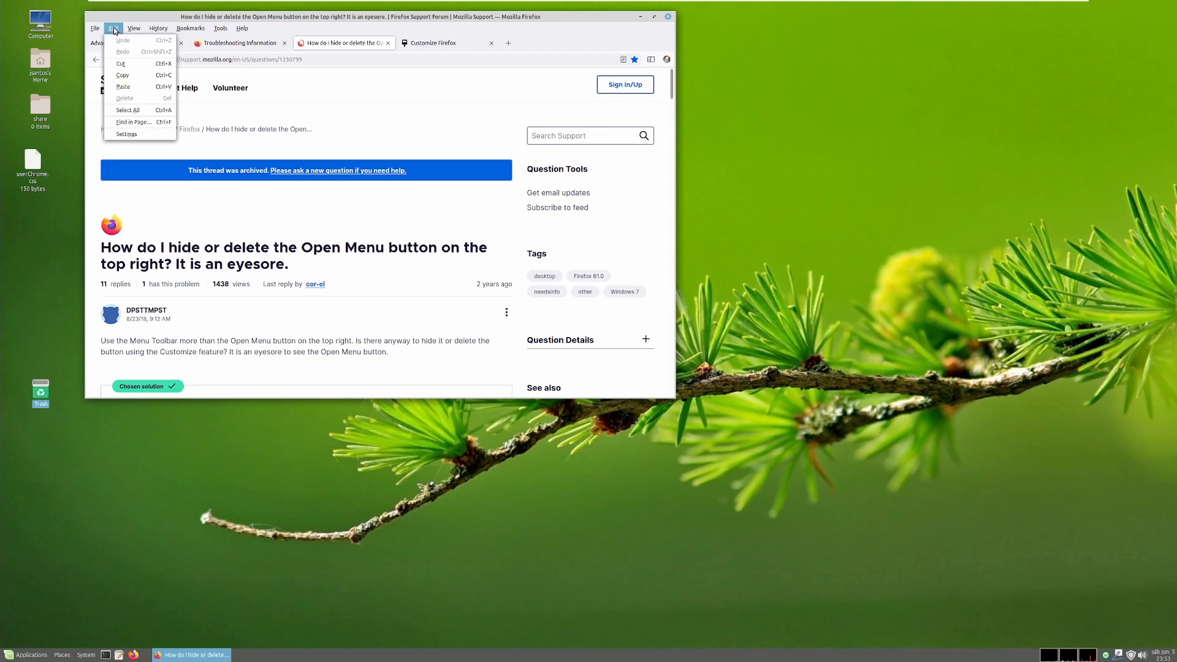
{"action": "mouse_move", "coordinate": [193, 29]}
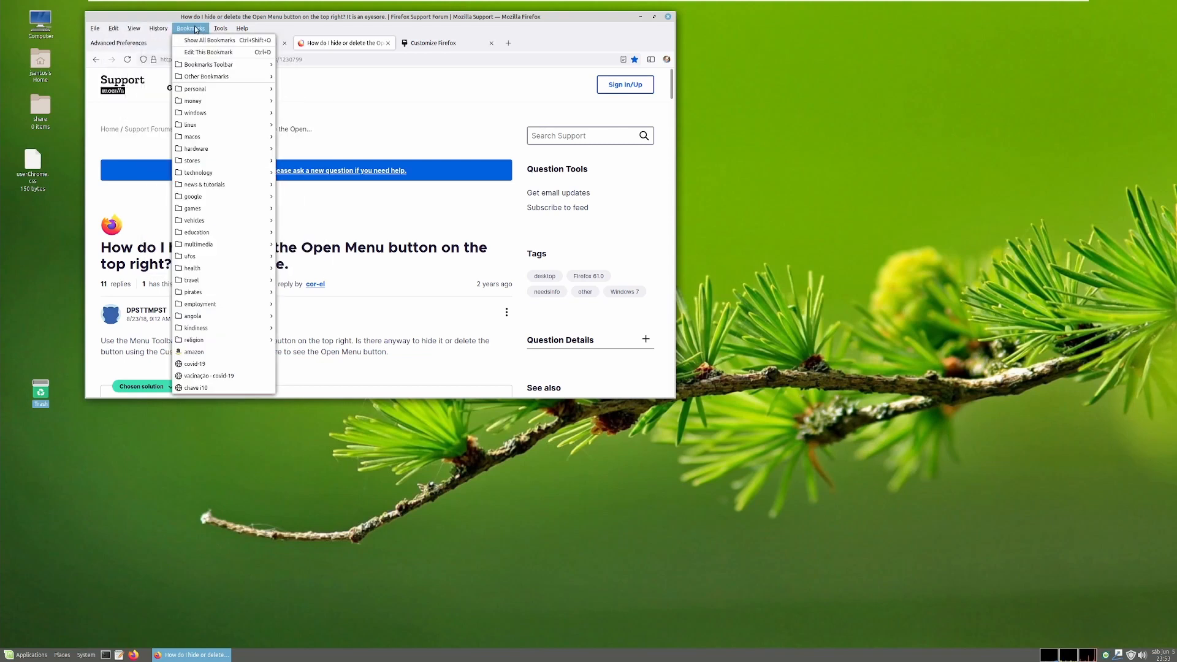
{"action": "left_click", "coordinate": [589, 44]}
Hide the browser's menu bar and show it again.
{"action": "right_click", "coordinate": [570, 43]}
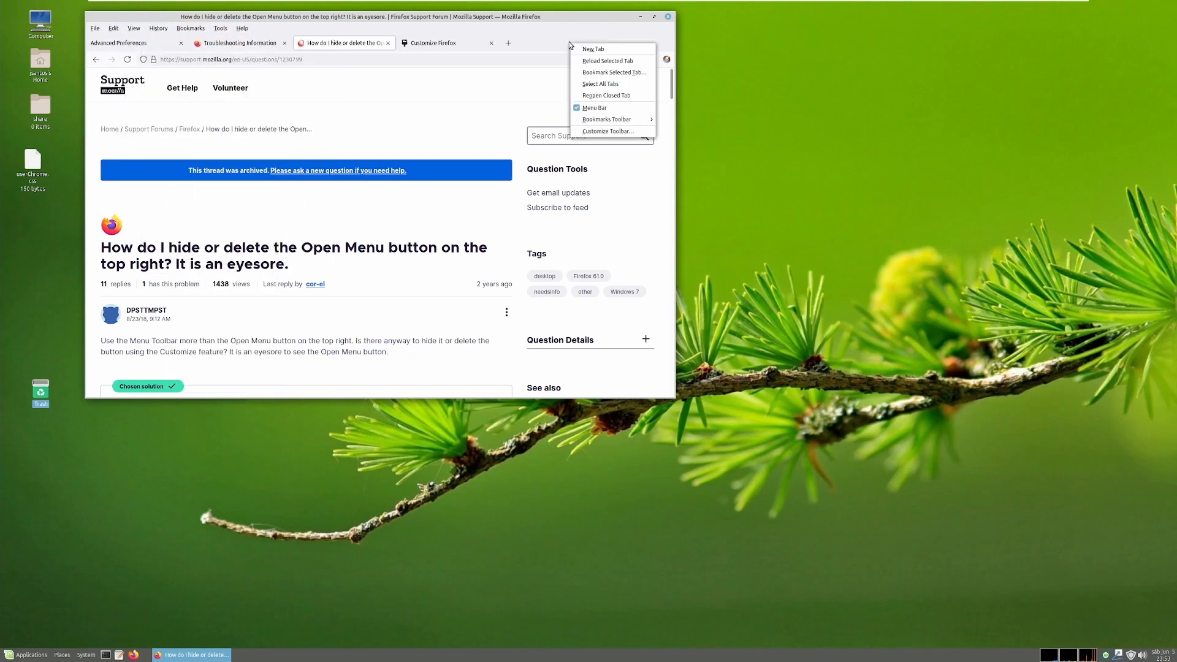
{"action": "left_click", "coordinate": [556, 44]}
{"action": "right_click", "coordinate": [560, 41]}
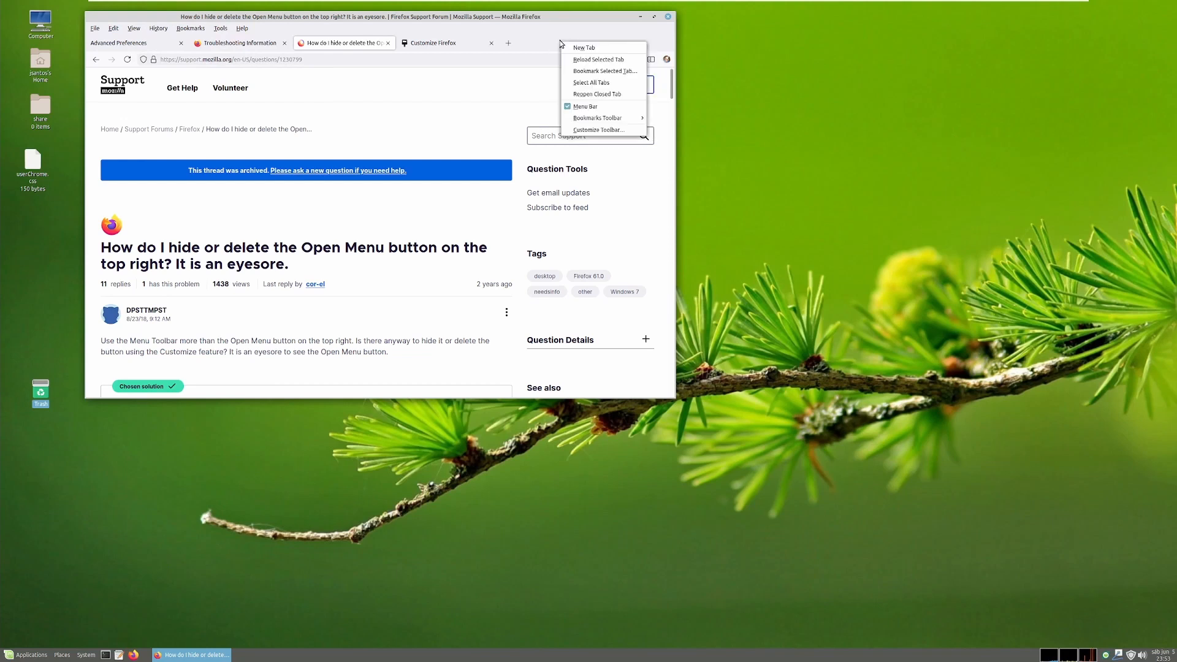
{"action": "left_click", "coordinate": [585, 106]}
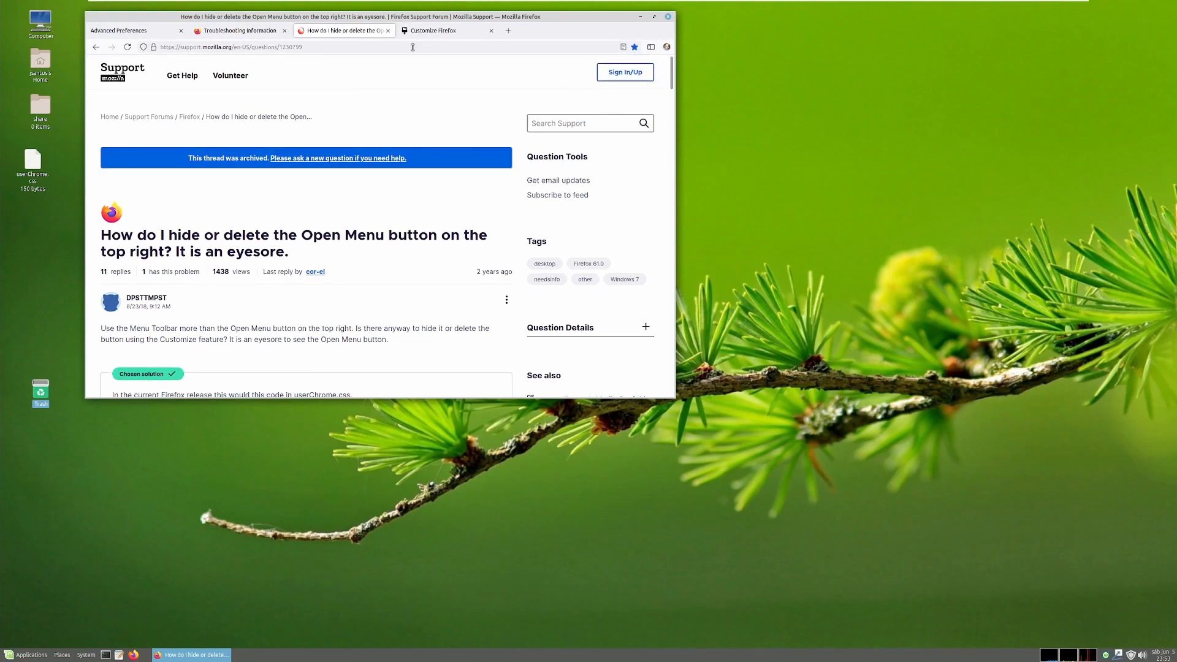
{"action": "right_click", "coordinate": [558, 33]}
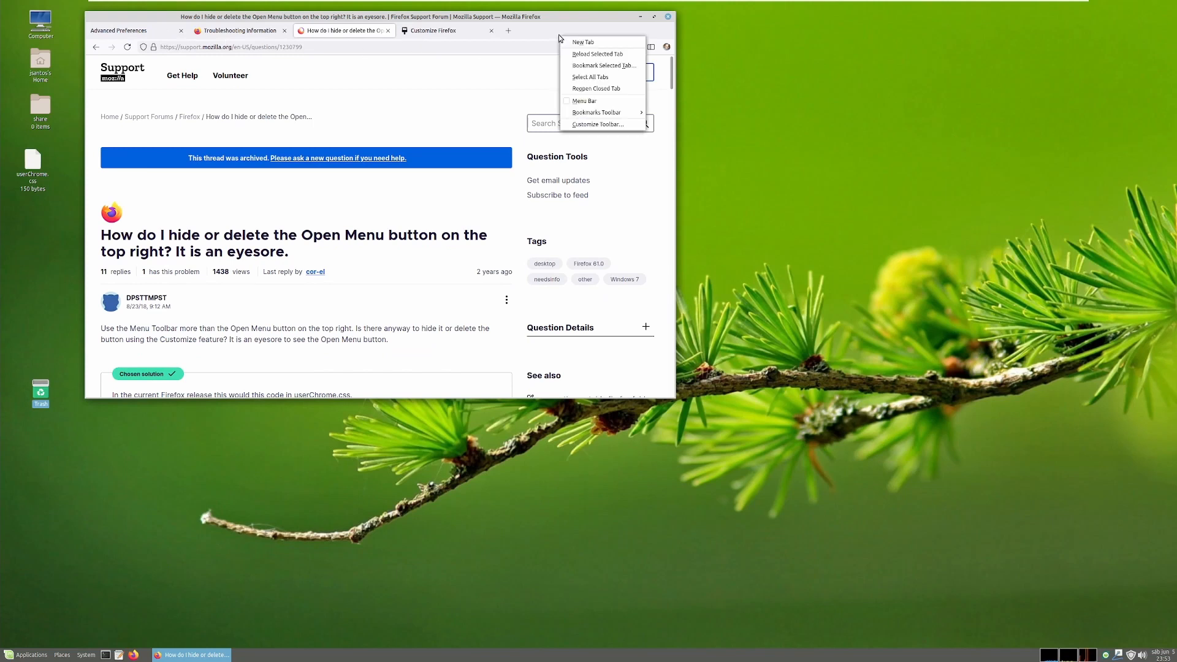
{"action": "left_click", "coordinate": [582, 107]}
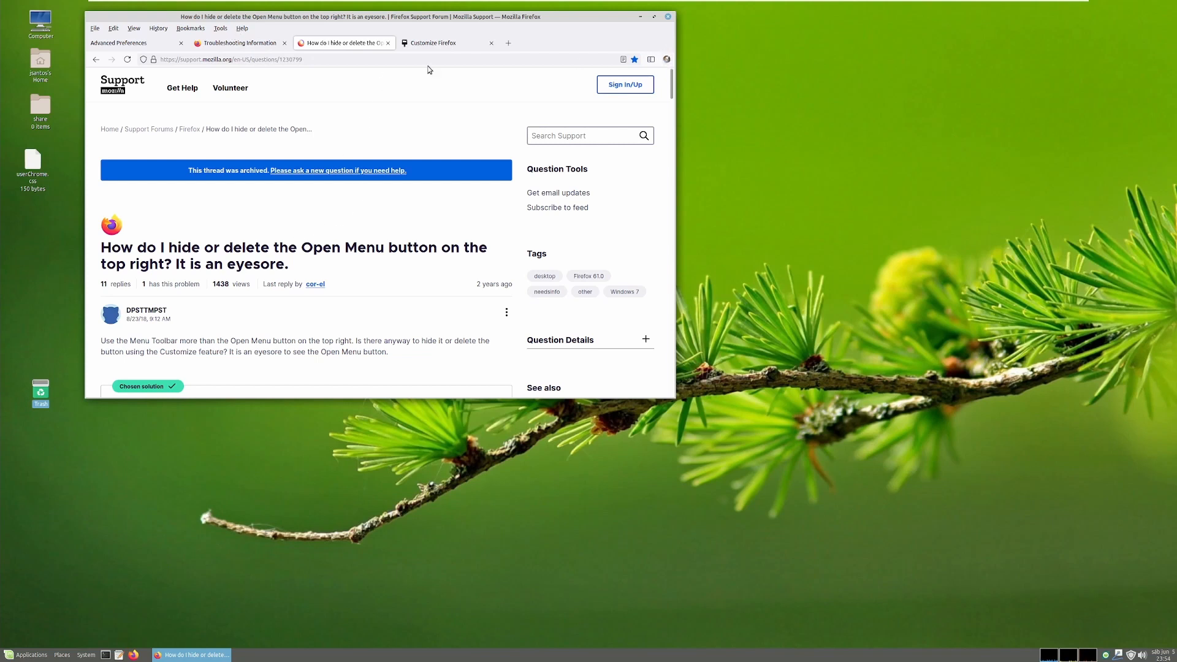
Close the Customize Firefox page and read the support thread's question and chosen solution for hiding the Open Menu button.
{"action": "left_click", "coordinate": [466, 43]}
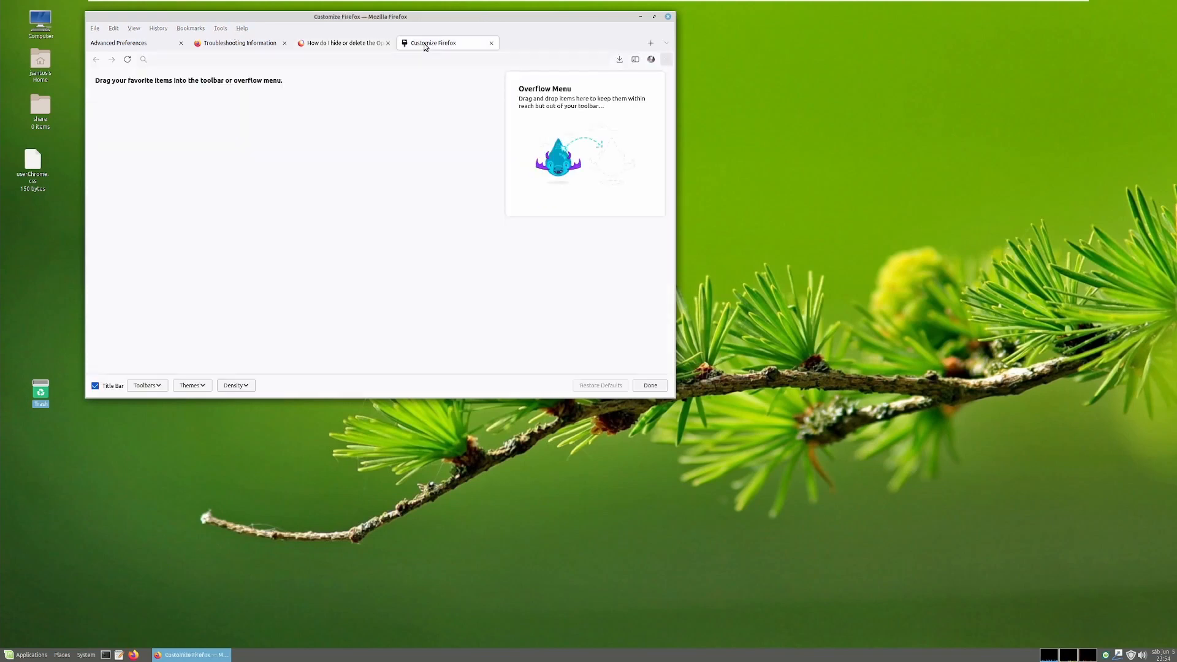
{"action": "left_click", "coordinate": [491, 43]}
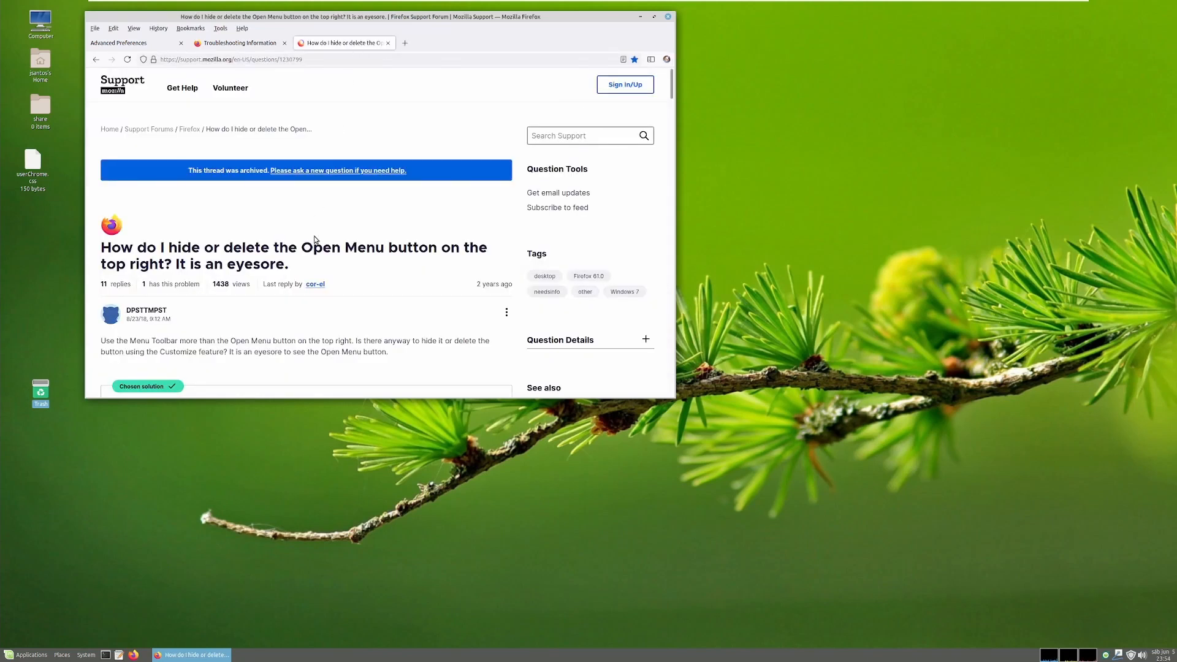
{"action": "scroll", "coordinate": [315, 239], "scroll_direction": "down", "scroll_amount": 3}
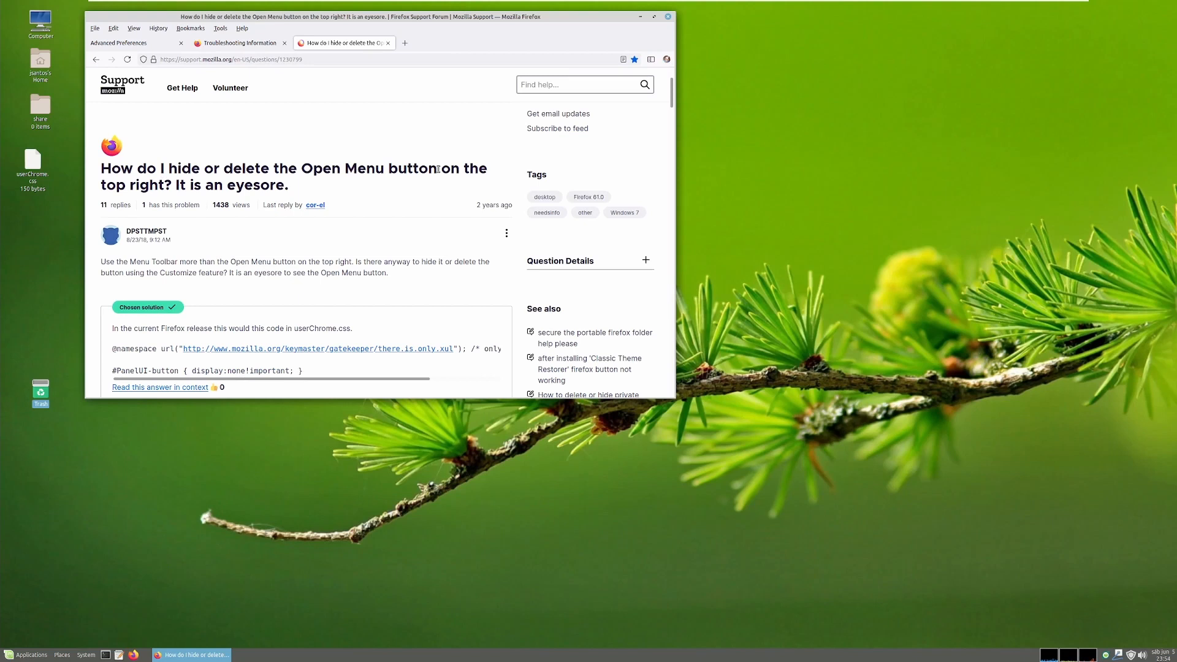
{"action": "scroll", "coordinate": [144, 194], "scroll_direction": "down", "scroll_amount": 3}
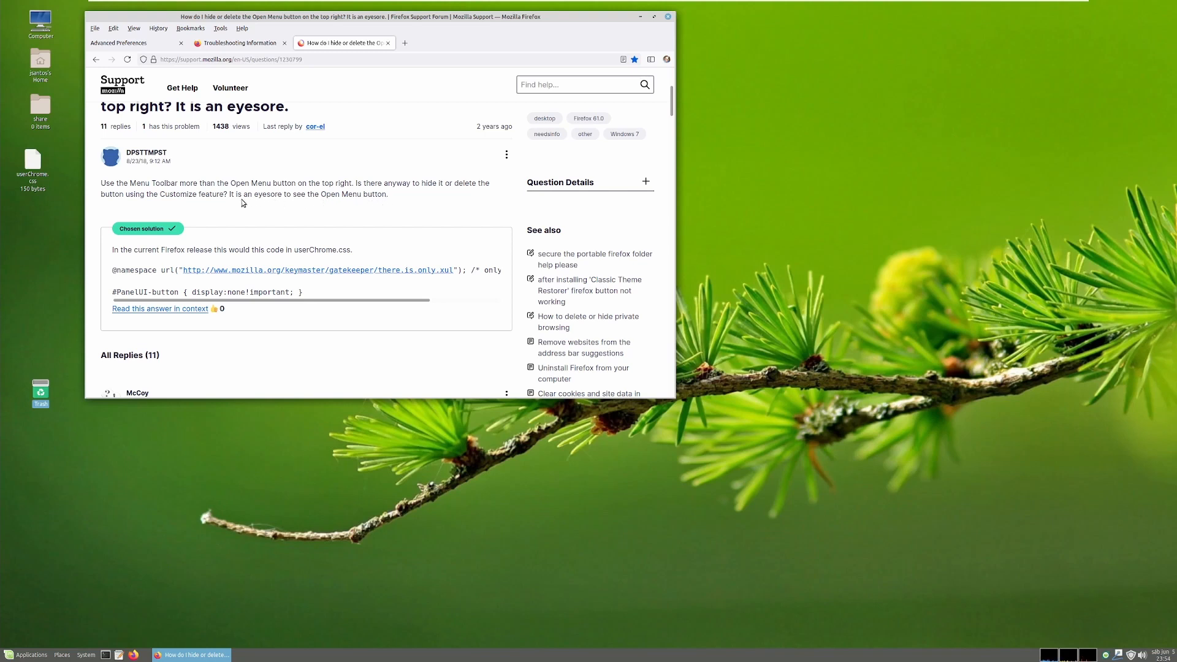
{"action": "left_click_drag", "start_coordinate": [238, 194], "coordinate": [389, 195]}
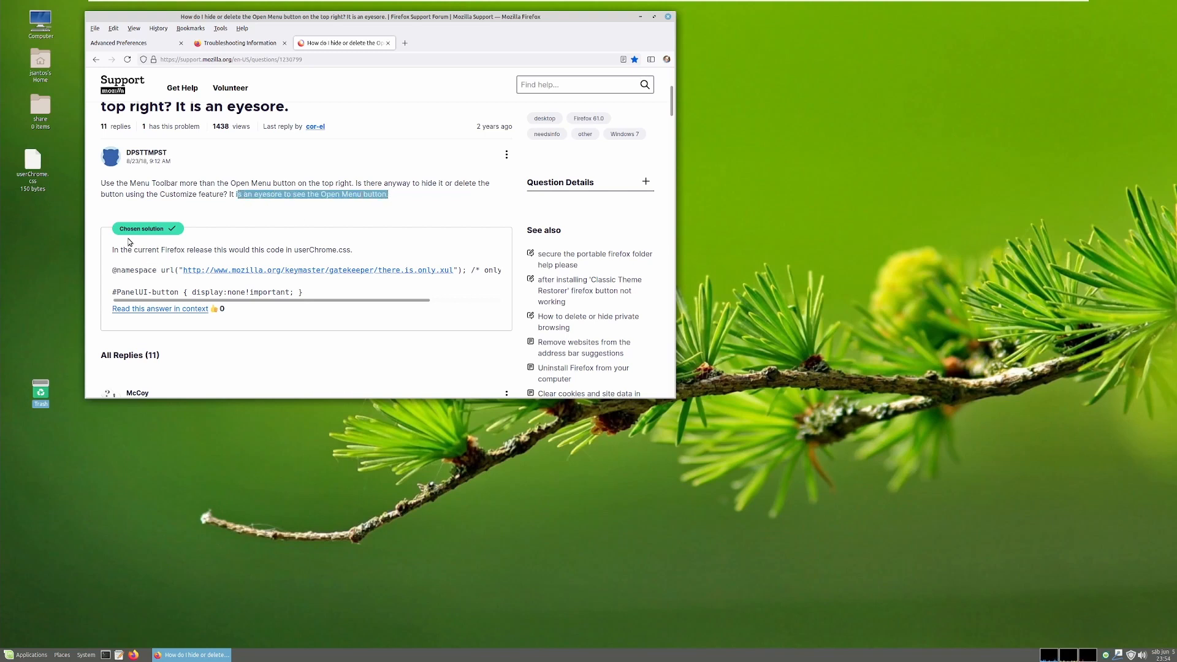
Display the desktop userChrome.css in the text editor, compare it with the thread's #PanelUI-button code, and close the editor.
{"action": "right_click", "coordinate": [29, 166]}
{"action": "left_click", "coordinate": [59, 170]}
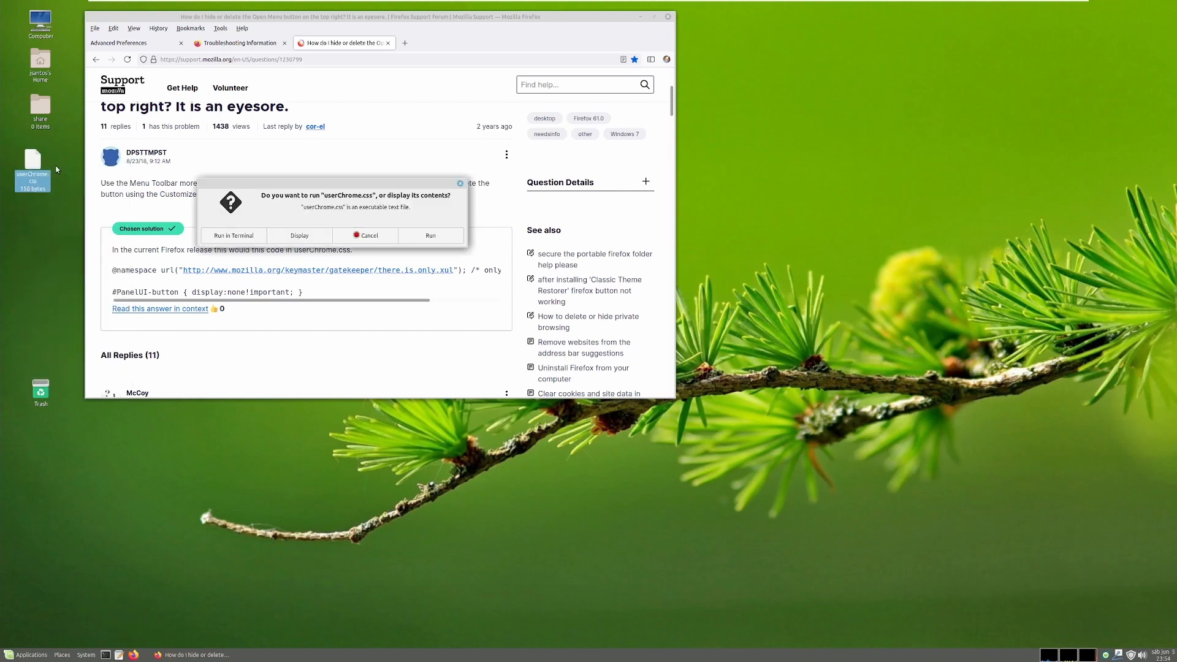
{"action": "left_click", "coordinate": [300, 237]}
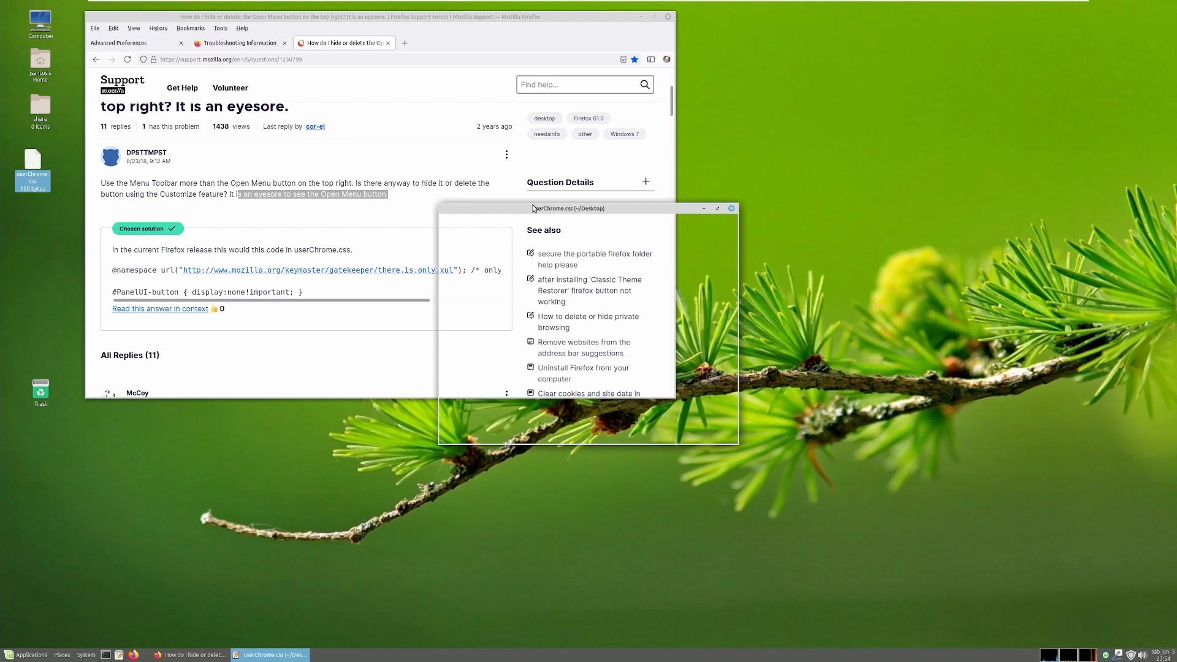
{"action": "left_click_drag", "start_coordinate": [492, 209], "coordinate": [787, 166]}
{"action": "left_click_drag", "start_coordinate": [310, 292], "coordinate": [121, 271]}
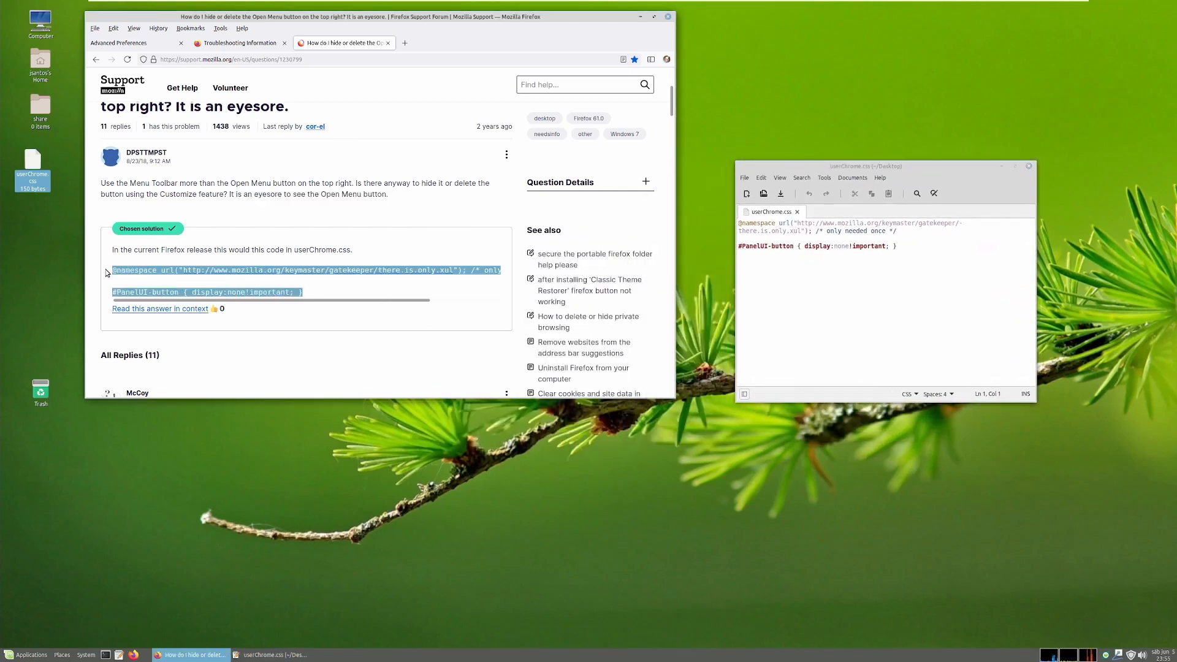
{"action": "left_click", "coordinate": [766, 279]}
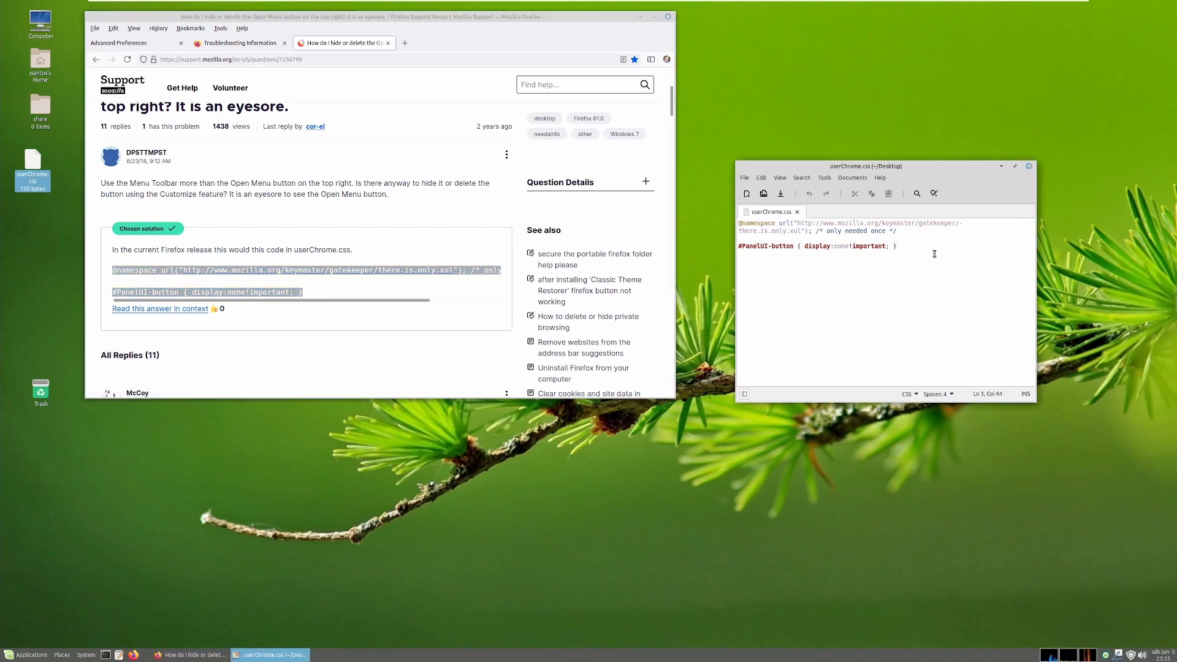
{"action": "left_click", "coordinate": [1029, 166]}
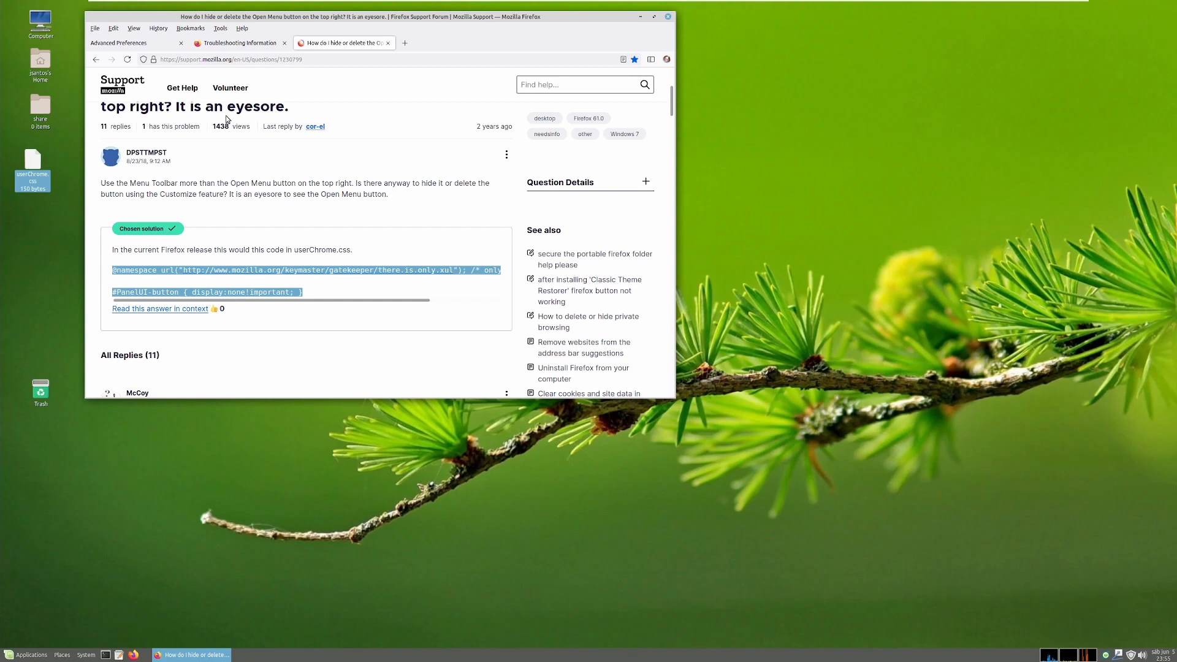
Check the Profile Directory path in Troubleshooting Information and show hidden files in the home folder in the file manager.
{"action": "left_click", "coordinate": [145, 45]}
{"action": "left_click", "coordinate": [237, 46]}
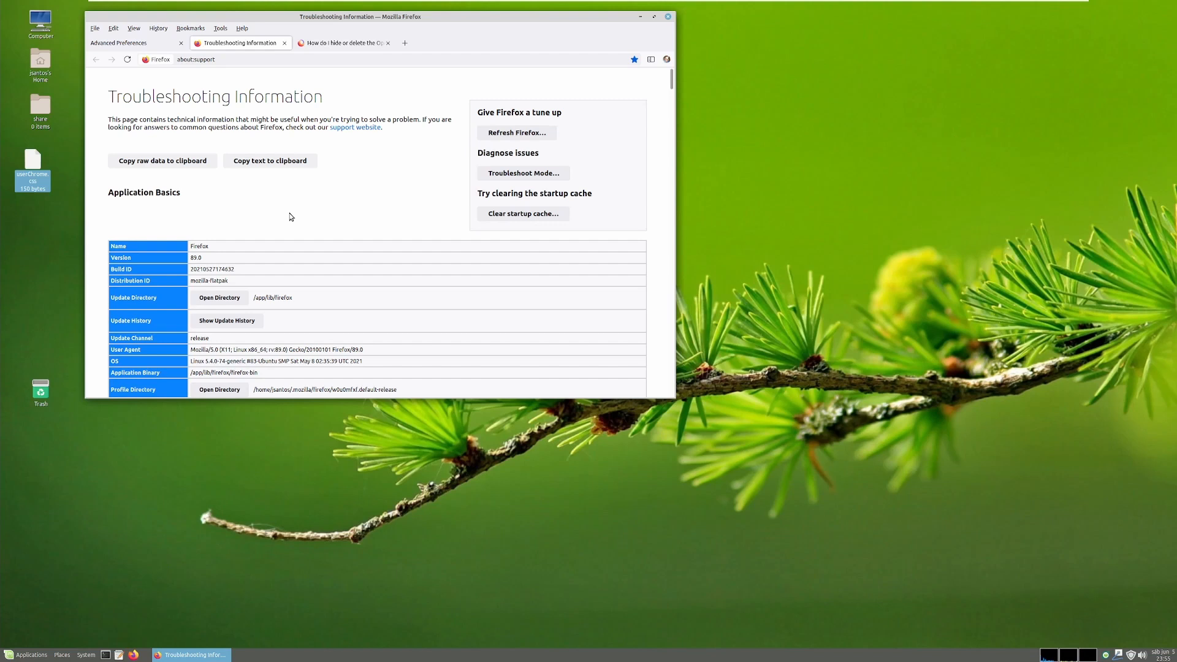
{"action": "scroll", "coordinate": [289, 214], "scroll_direction": "down", "scroll_amount": 2}
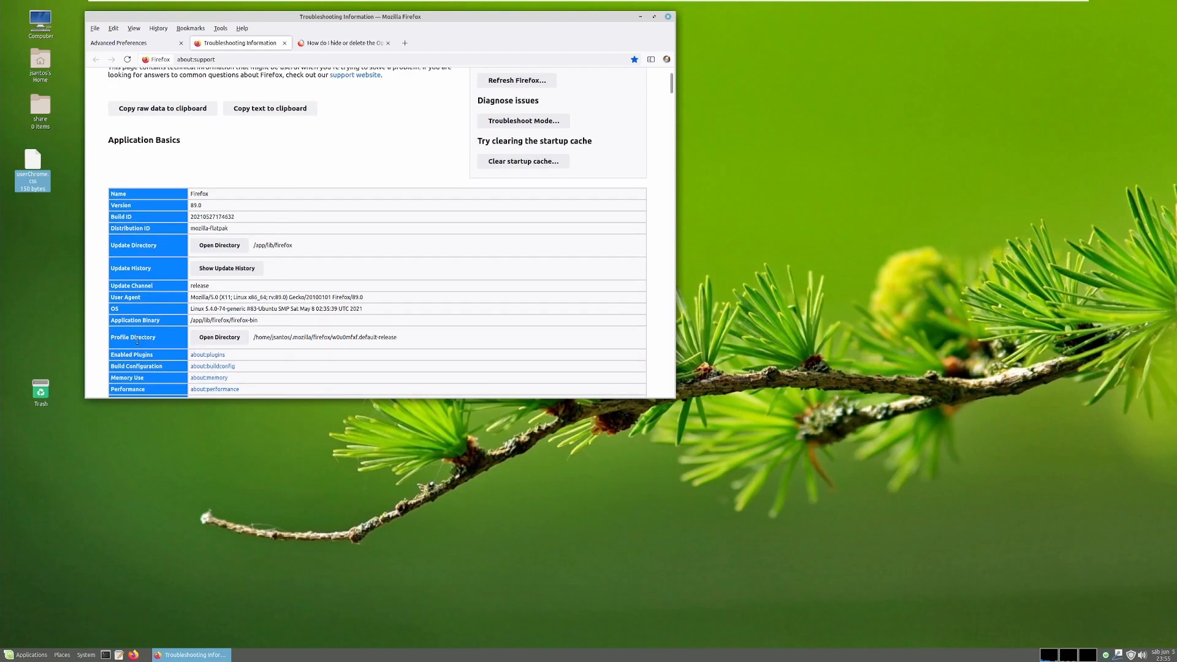
{"action": "left_click", "coordinate": [222, 341]}
{"action": "left_click", "coordinate": [219, 338]}
{"action": "left_click_drag", "start_coordinate": [583, 226], "coordinate": [840, 155]}
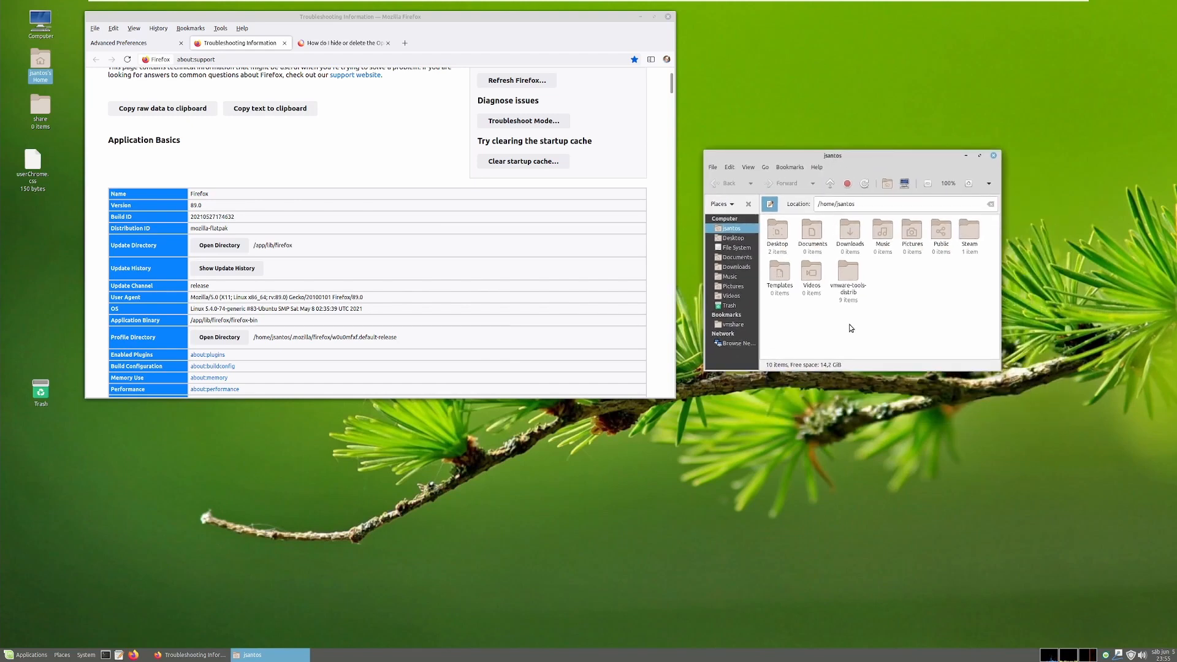
{"action": "key", "text": "ctrl+h"}
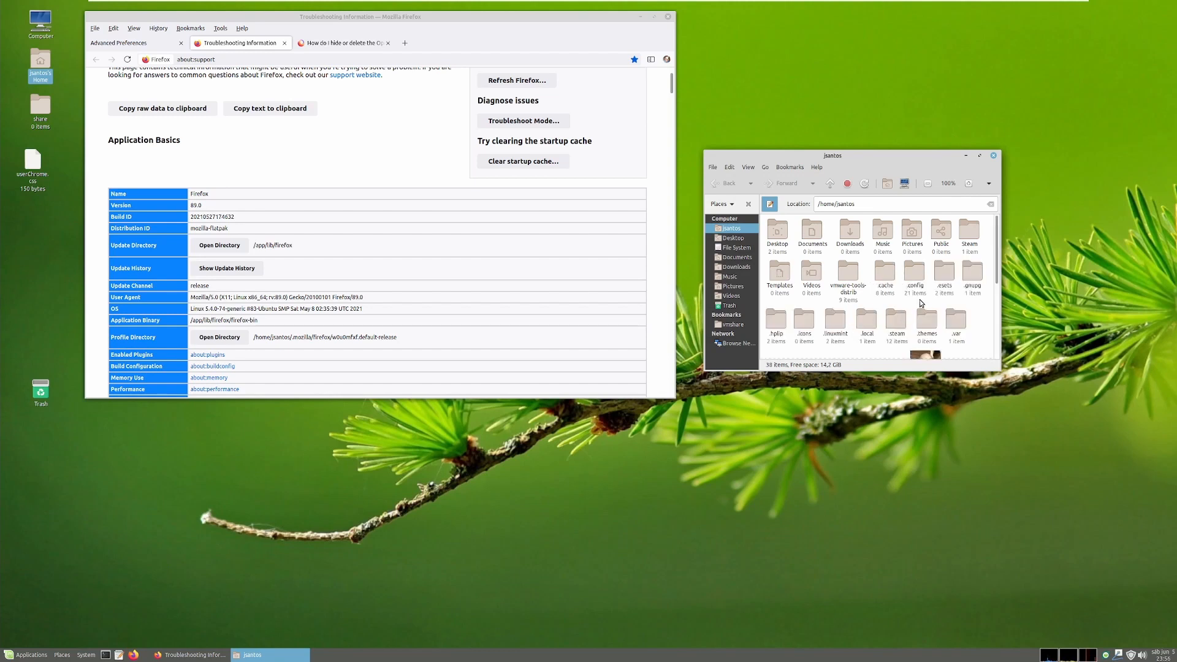
Browse from the home folder through .var/app/org.mozilla.firefox/.mozilla/firefox into the default-release profile folder.
{"action": "left_click", "coordinate": [863, 201]}
{"action": "left_click", "coordinate": [959, 322]}
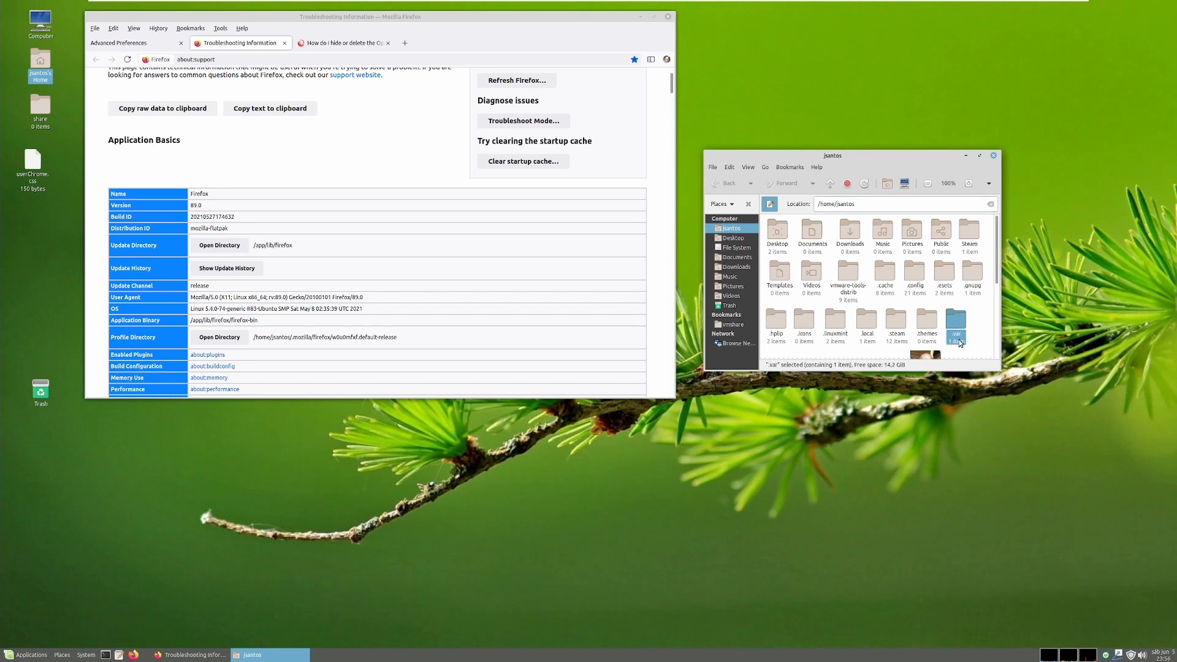
{"action": "double_click", "coordinate": [959, 317]}
{"action": "left_click", "coordinate": [778, 230]}
{"action": "double_click", "coordinate": [778, 230]}
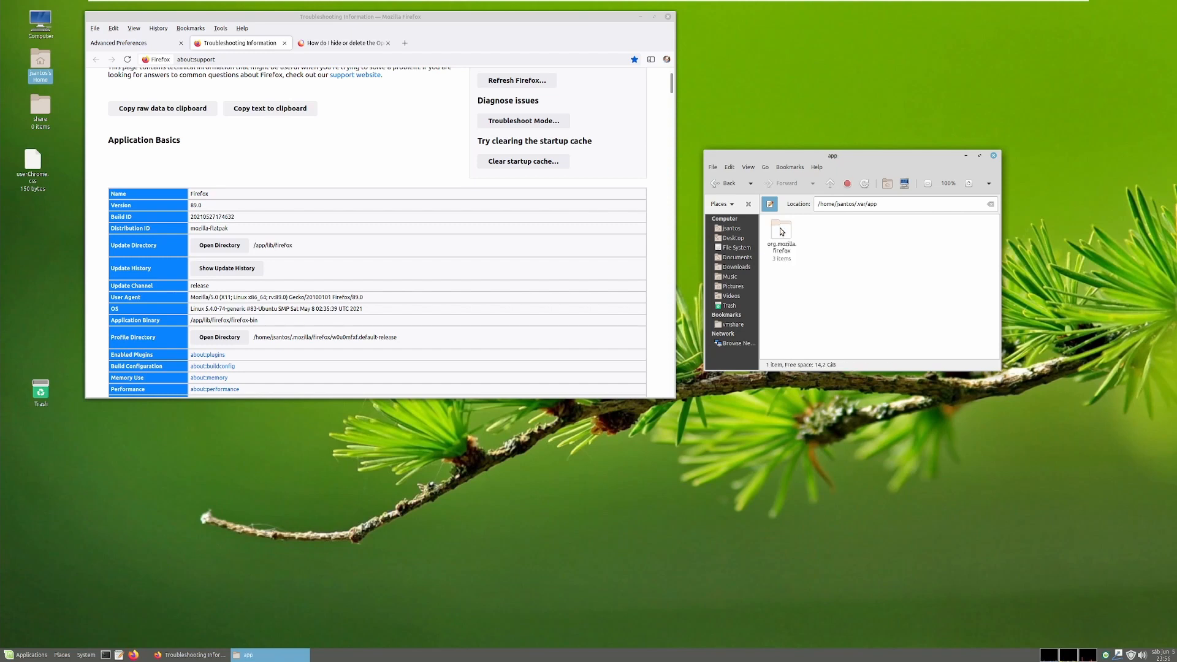
{"action": "double_click", "coordinate": [782, 231]}
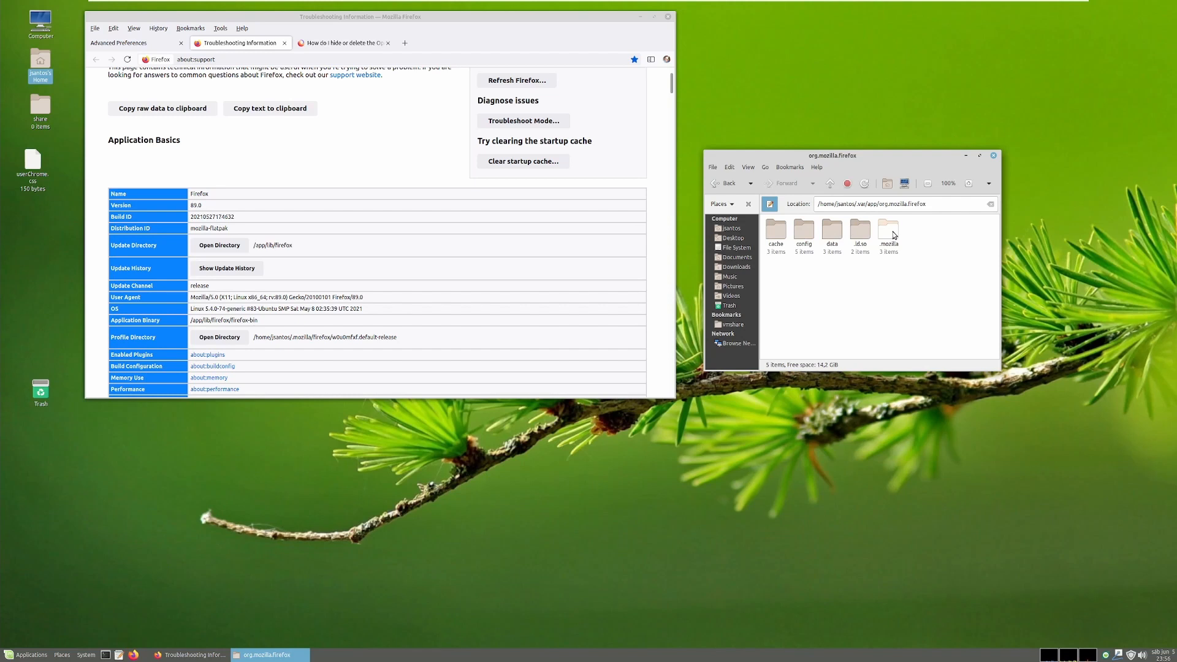
{"action": "double_click", "coordinate": [894, 235]}
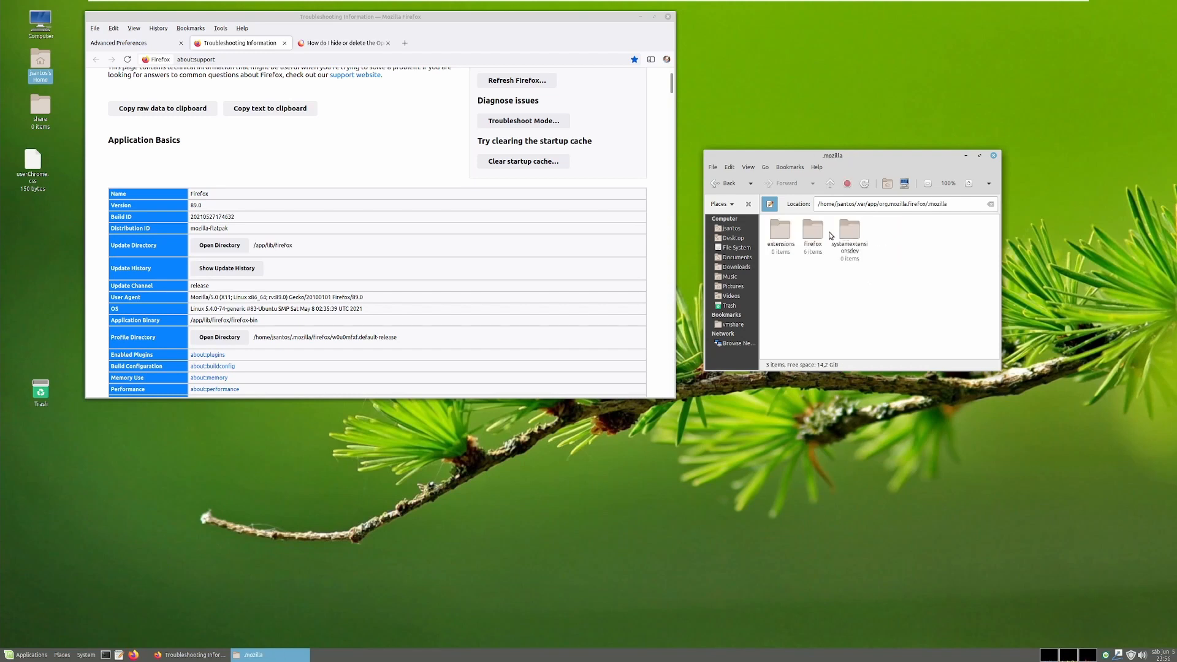
{"action": "double_click", "coordinate": [813, 232]}
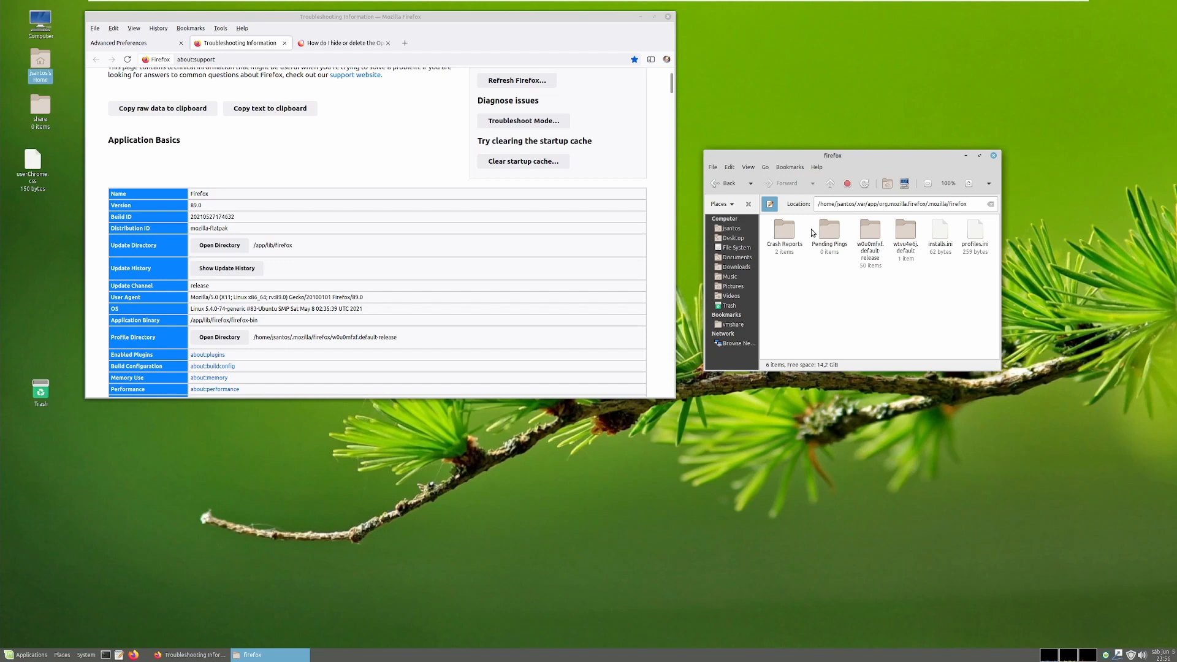
{"action": "left_click", "coordinate": [858, 231]}
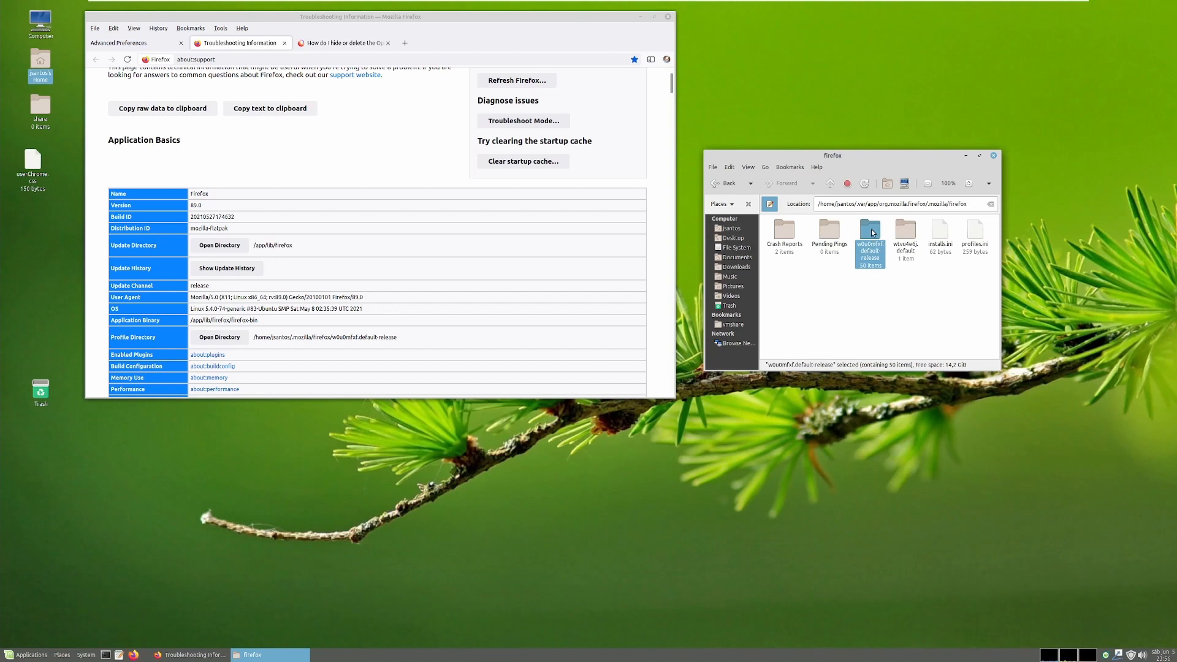
{"action": "double_click", "coordinate": [873, 233]}
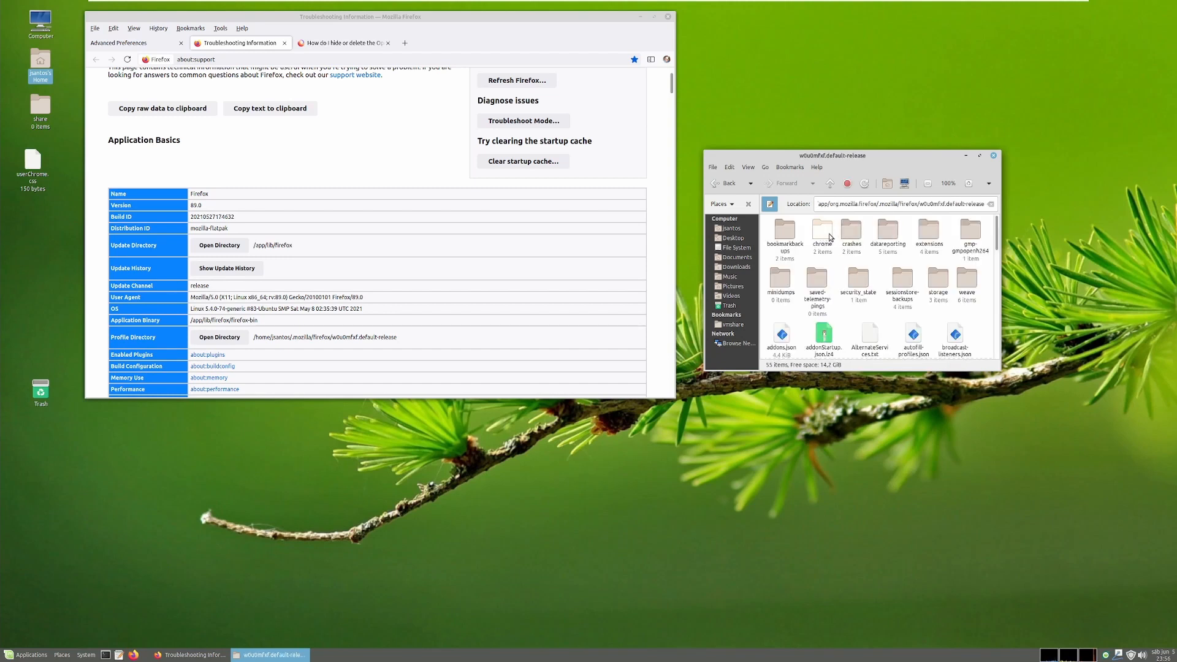
Create a new folder inside the default-release profile folder and delete it again.
{"action": "scroll", "coordinate": [953, 322], "scroll_direction": "down", "scroll_amount": 2}
{"action": "scroll", "coordinate": [953, 322], "scroll_direction": "down", "scroll_amount": 10}
{"action": "right_click", "coordinate": [946, 330]}
{"action": "left_click", "coordinate": [961, 335]}
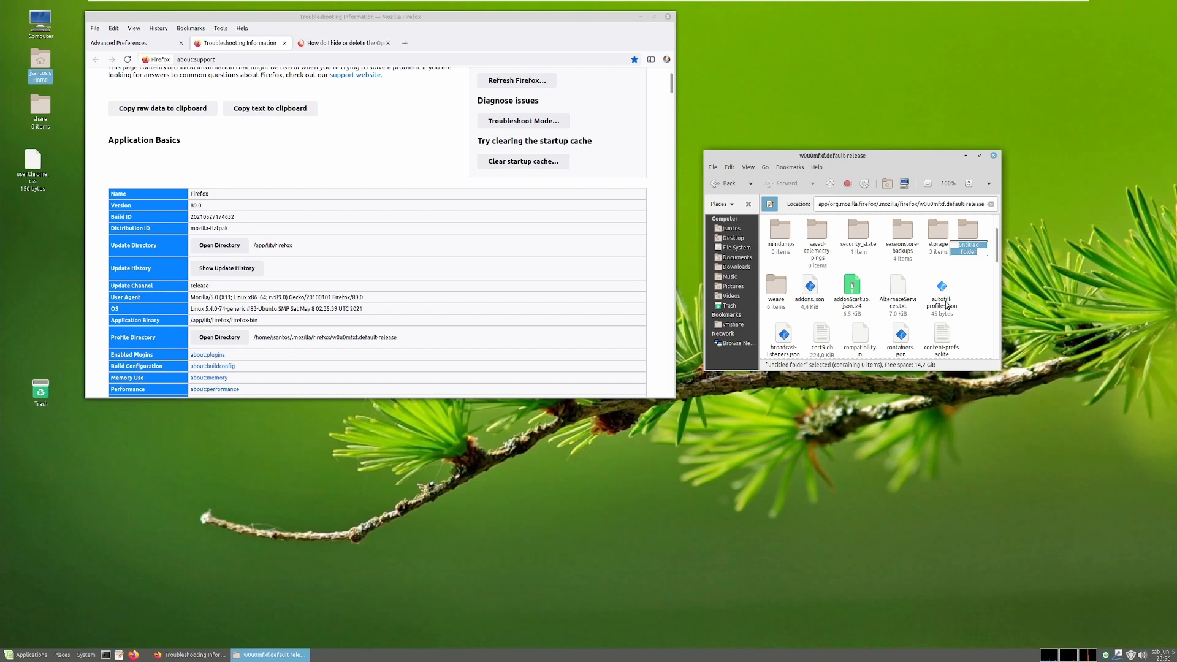
{"action": "left_click", "coordinate": [970, 239]}
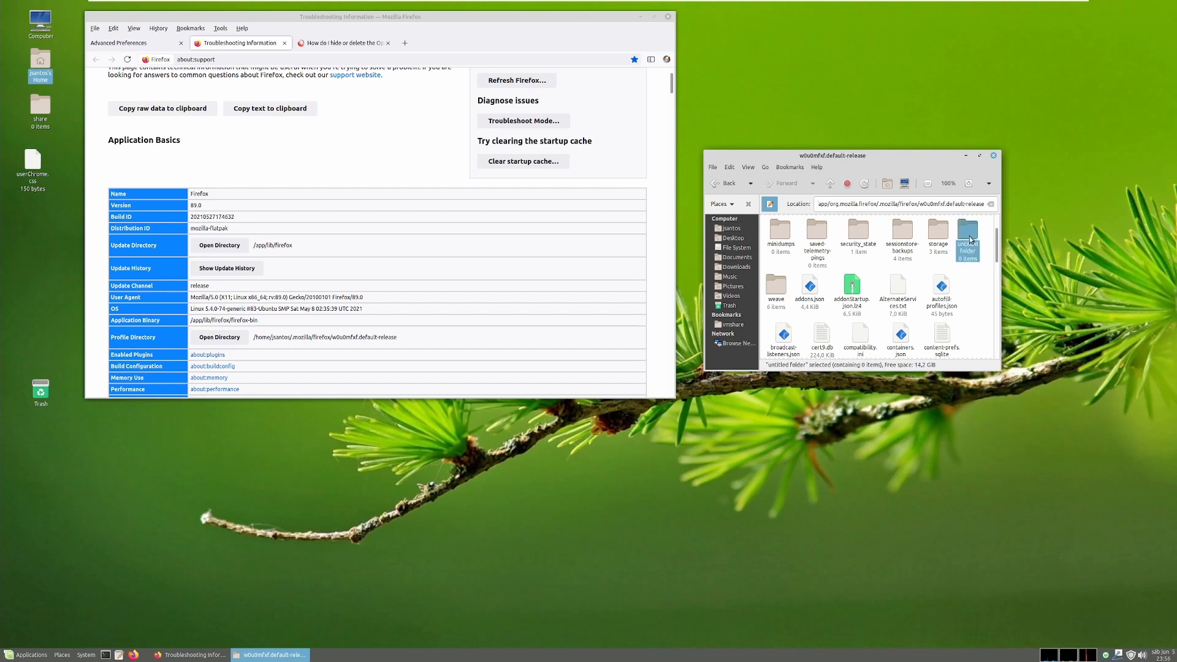
{"action": "key", "text": "Delete"}
{"action": "scroll", "coordinate": [828, 248], "scroll_direction": "up", "scroll_amount": 2}
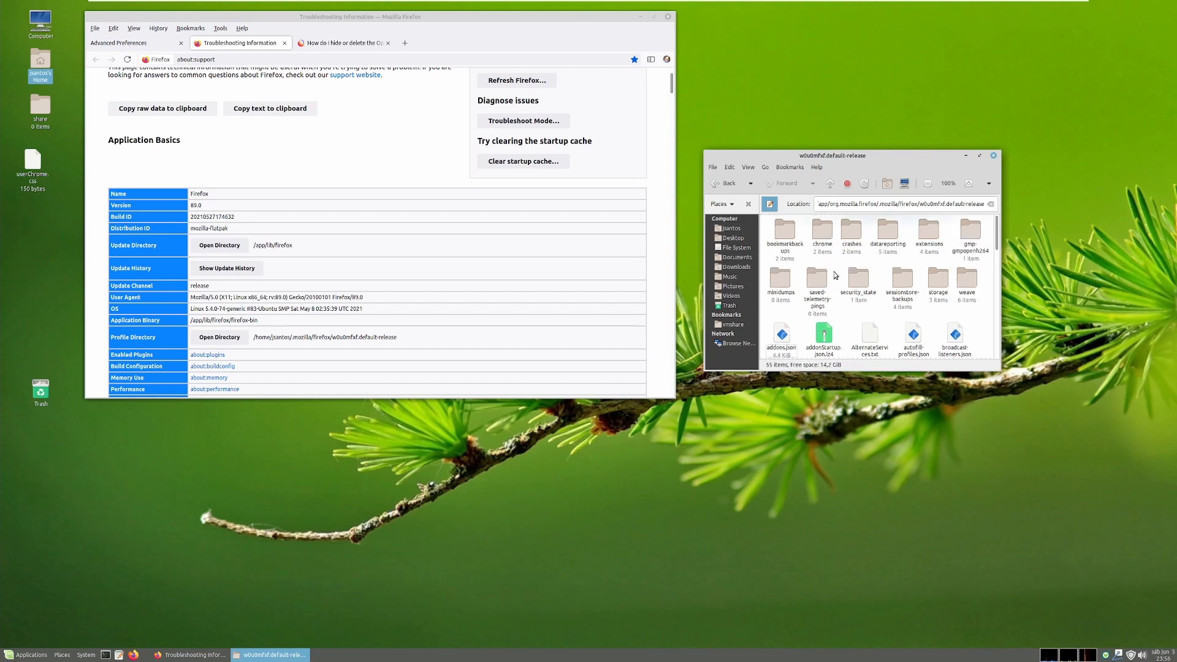
Open the profile's chrome folder, try to copy the desktop userChrome.css into it, and cancel replacing the existing file.
{"action": "double_click", "coordinate": [823, 240]}
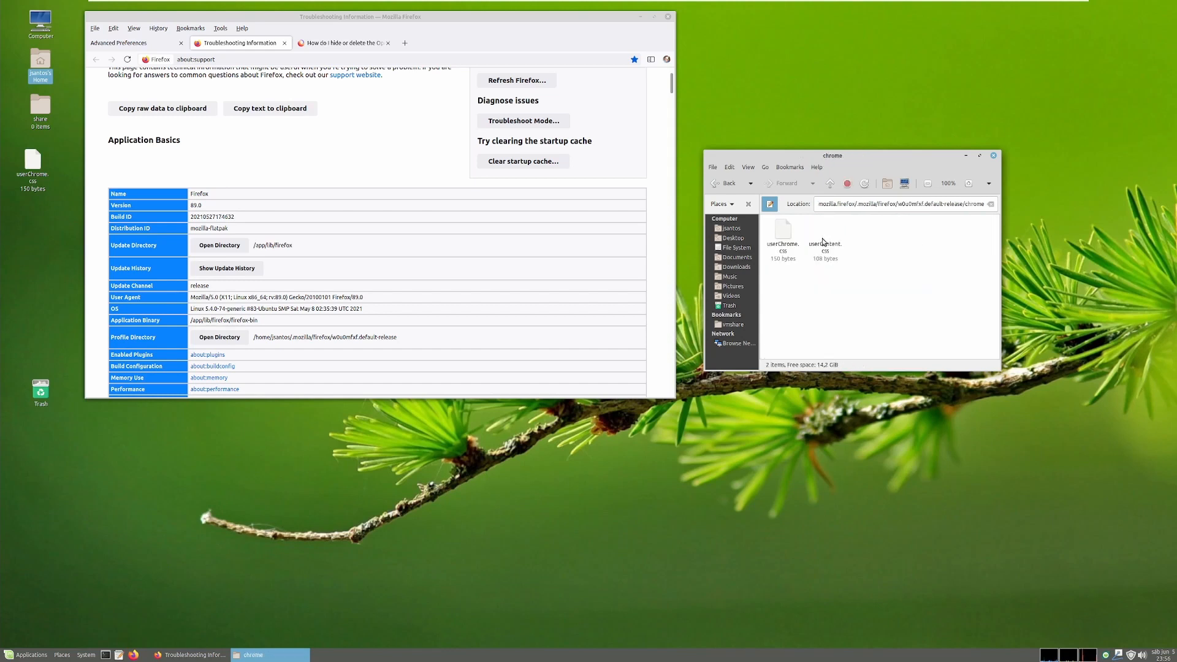
{"action": "left_click_drag", "start_coordinate": [42, 167], "coordinate": [832, 307]}
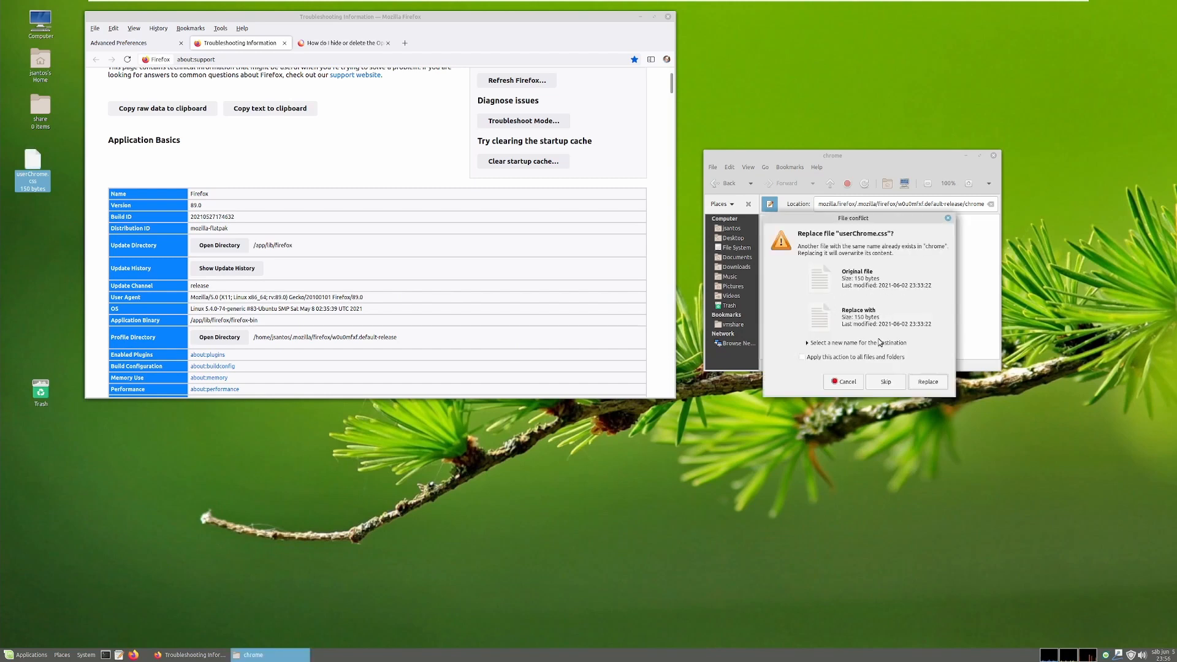
{"action": "left_click", "coordinate": [851, 384]}
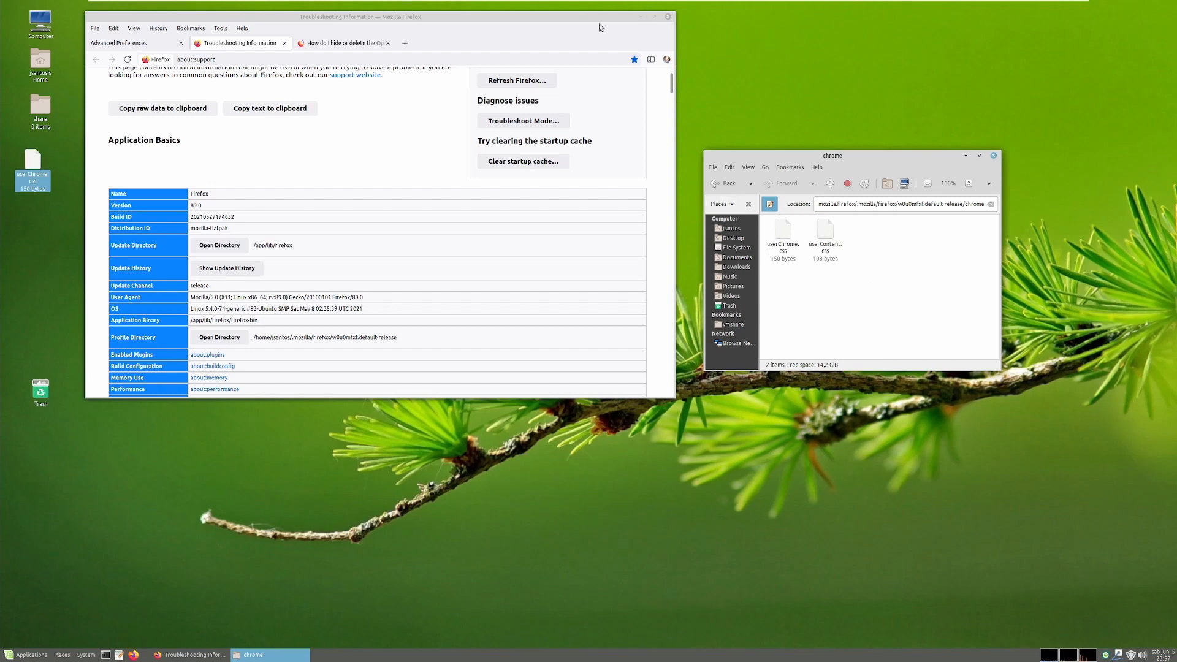
Restart Firefox, accept the about:config warning, and search the preferences for "userpro".
{"action": "left_click", "coordinate": [668, 17]}
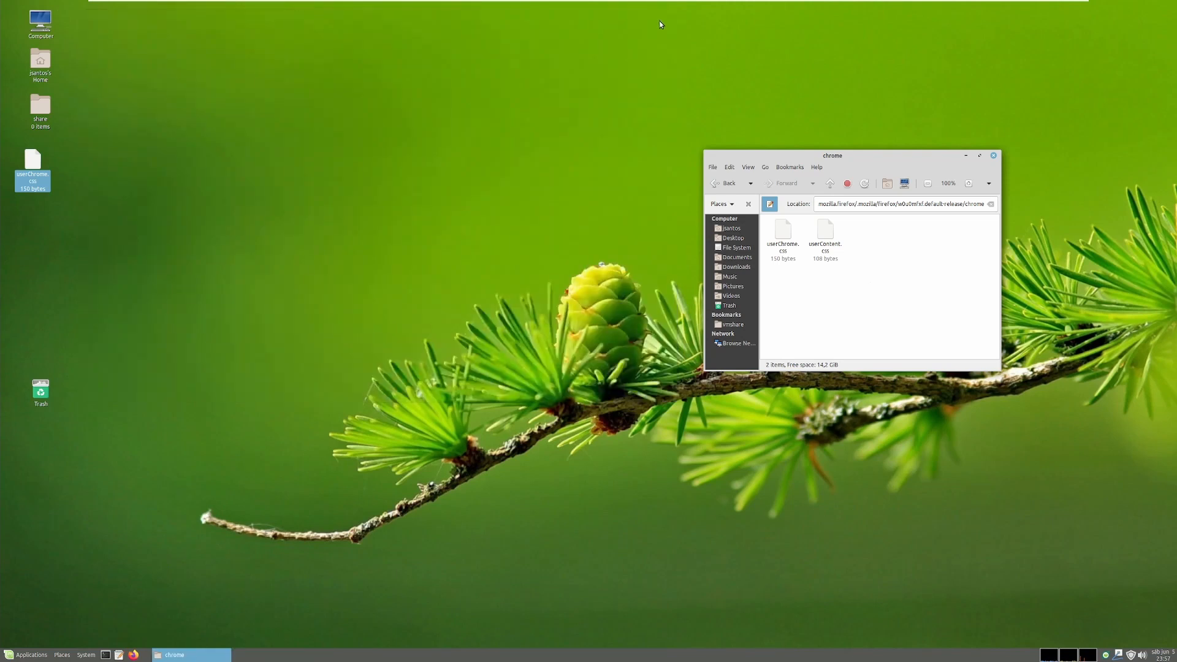
{"action": "left_click", "coordinate": [139, 654]}
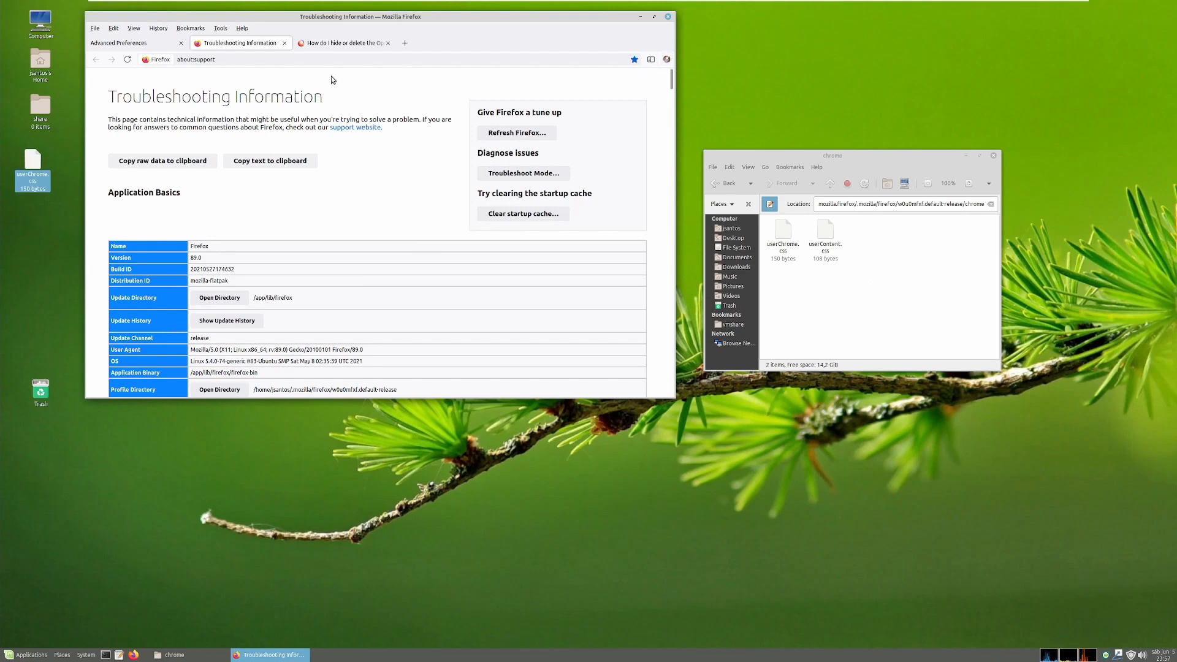
{"action": "left_click", "coordinate": [150, 45]}
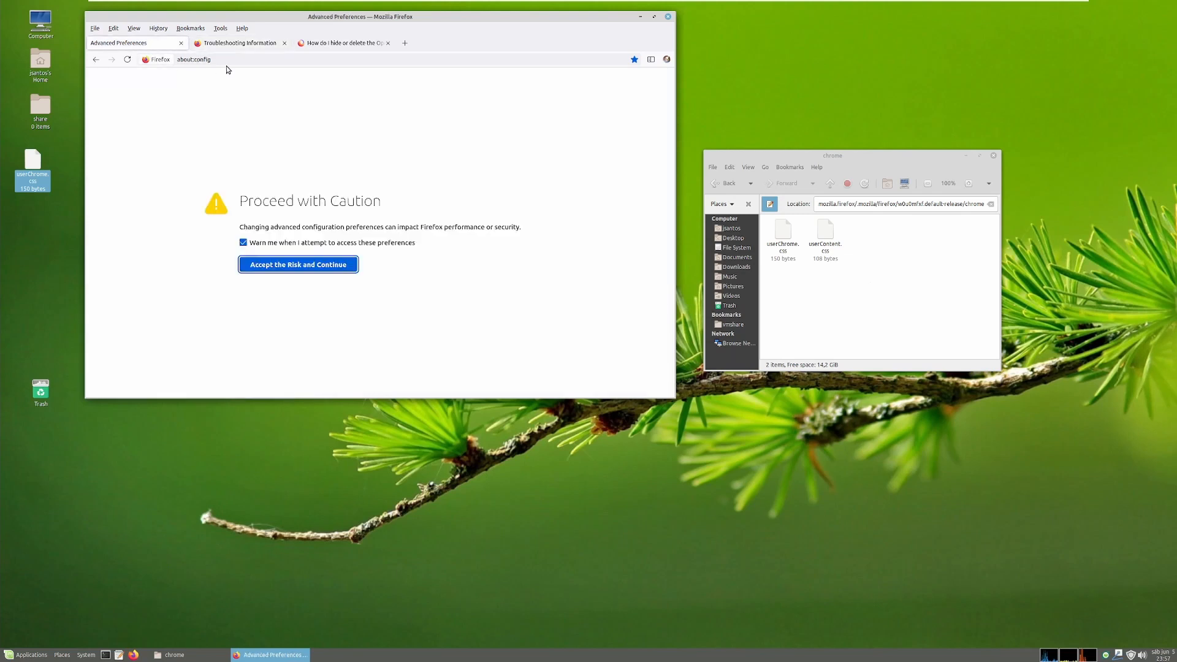
{"action": "left_click", "coordinate": [298, 269]}
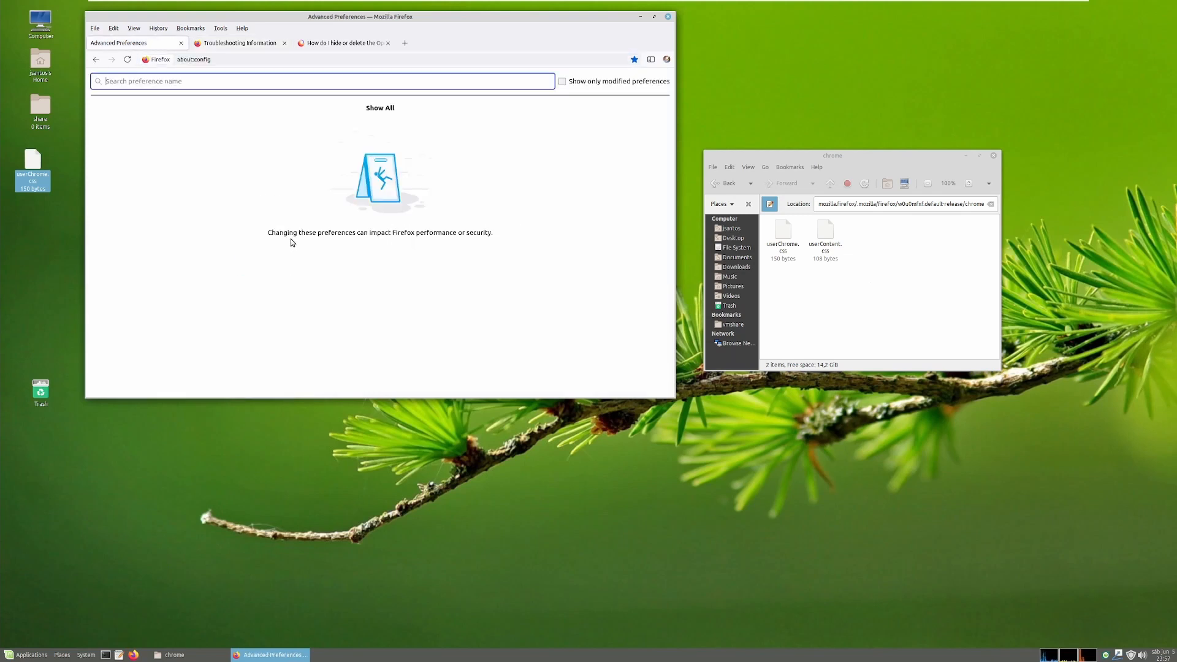
{"action": "type", "text": "userpro"}
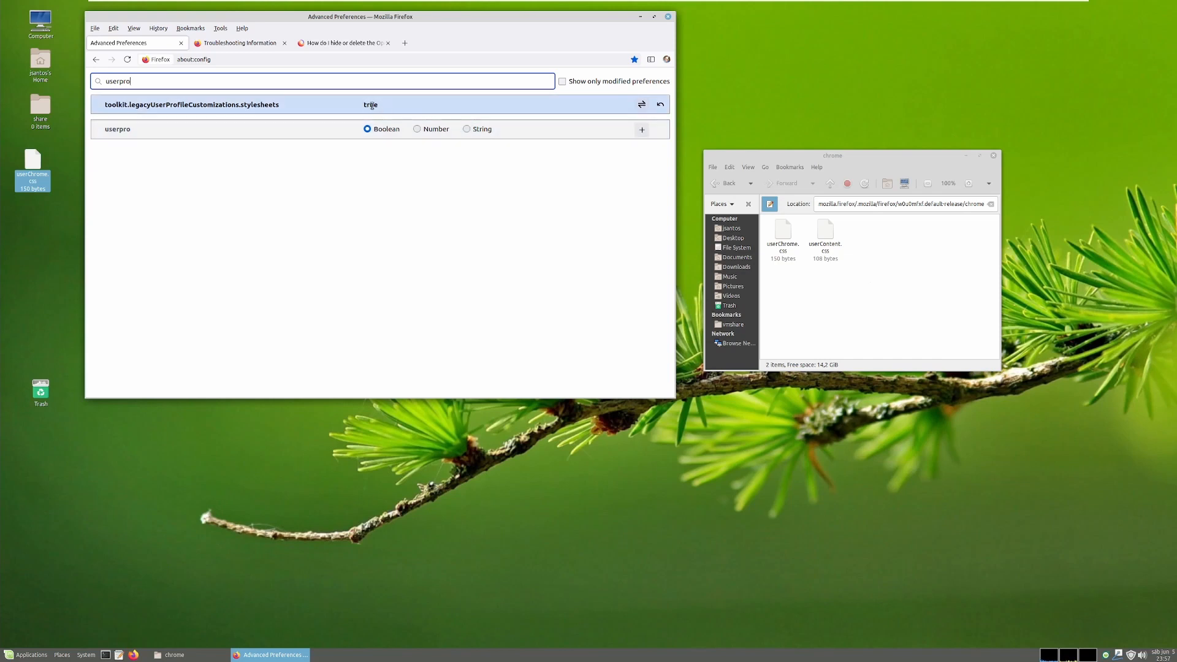
Switch toolkit.legacyUserProfileCustomizations.stylesheets to false and back to true, and close Firefox.
{"action": "left_click", "coordinate": [642, 106]}
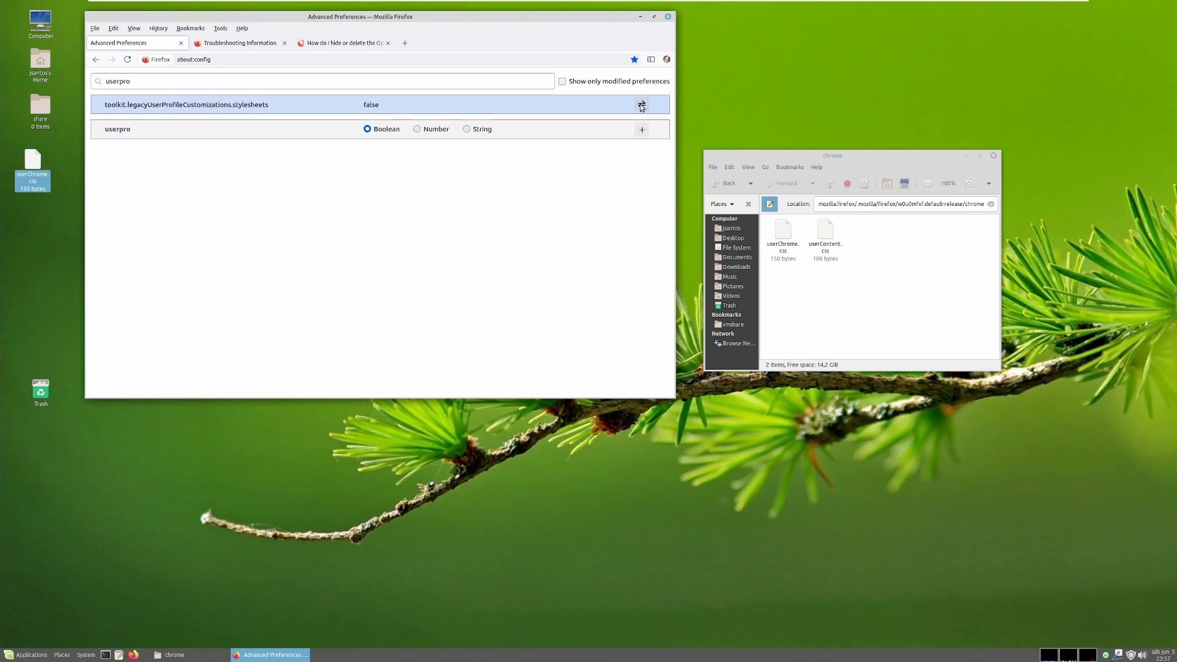
{"action": "left_click", "coordinate": [642, 105]}
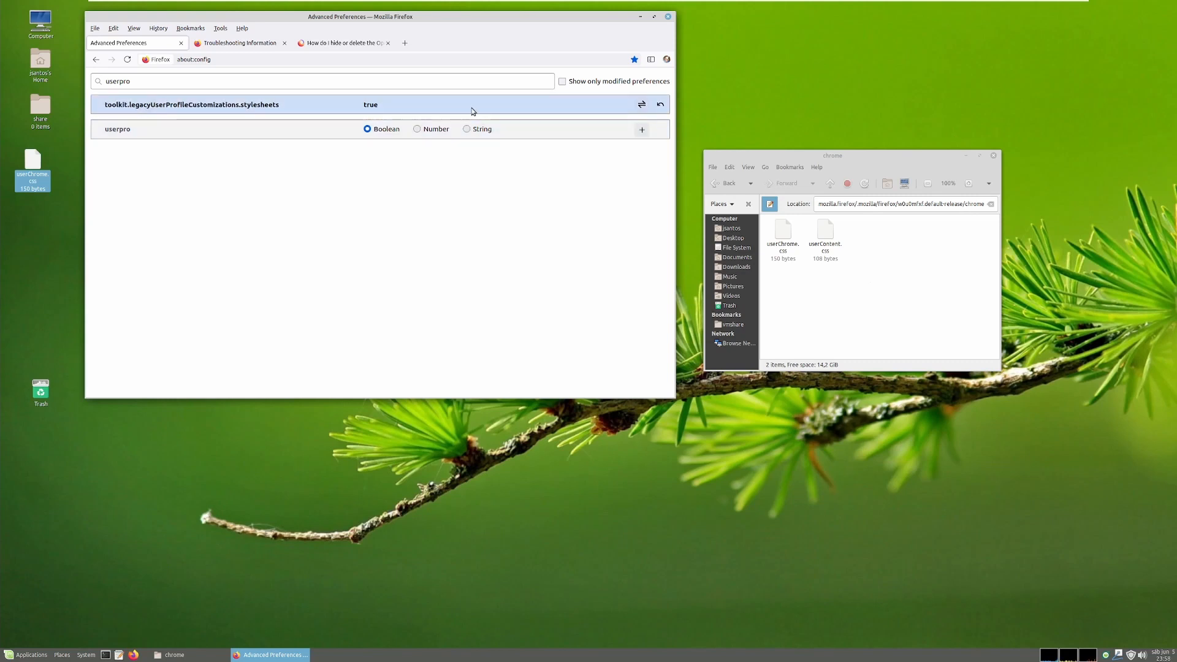
{"action": "left_click", "coordinate": [668, 17]}
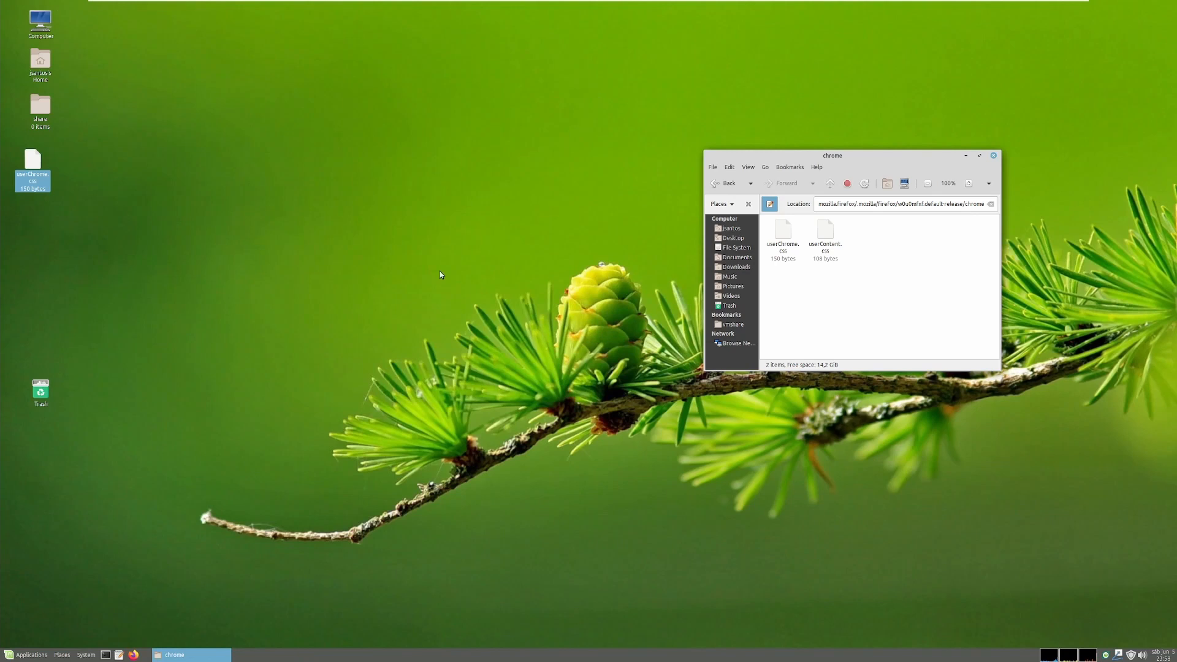
Restart Firefox, accept the about:config risk warning, and select userChrome.css in the profile's chrome folder.
{"action": "left_click", "coordinate": [133, 655]}
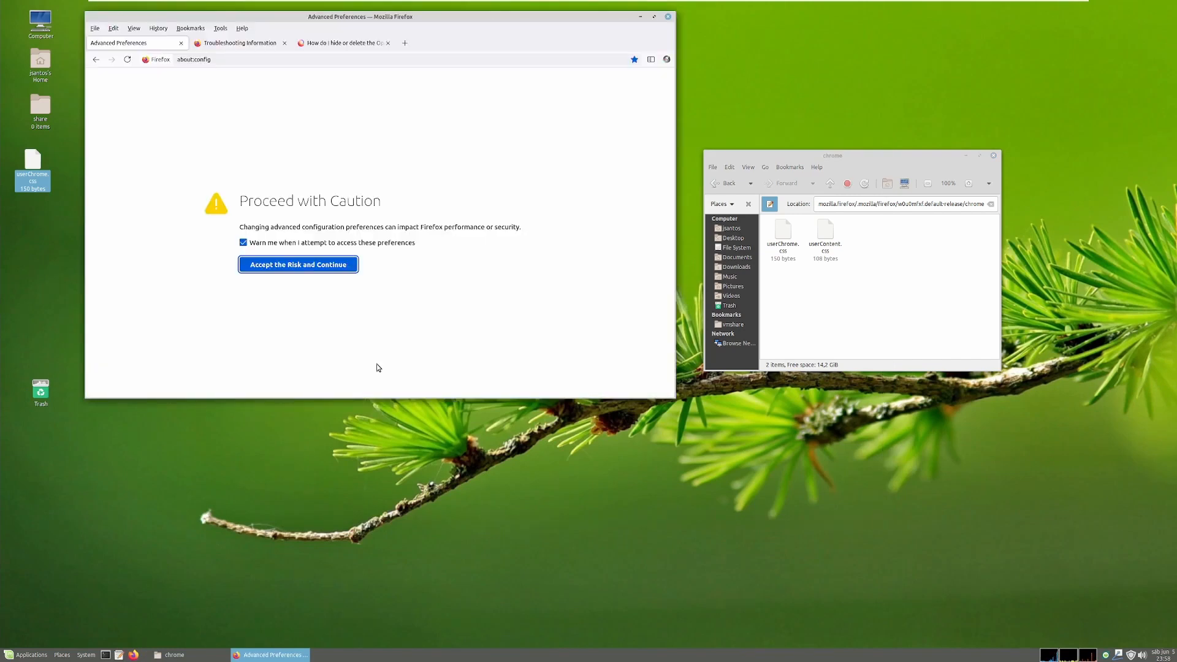
{"action": "left_click", "coordinate": [319, 265]}
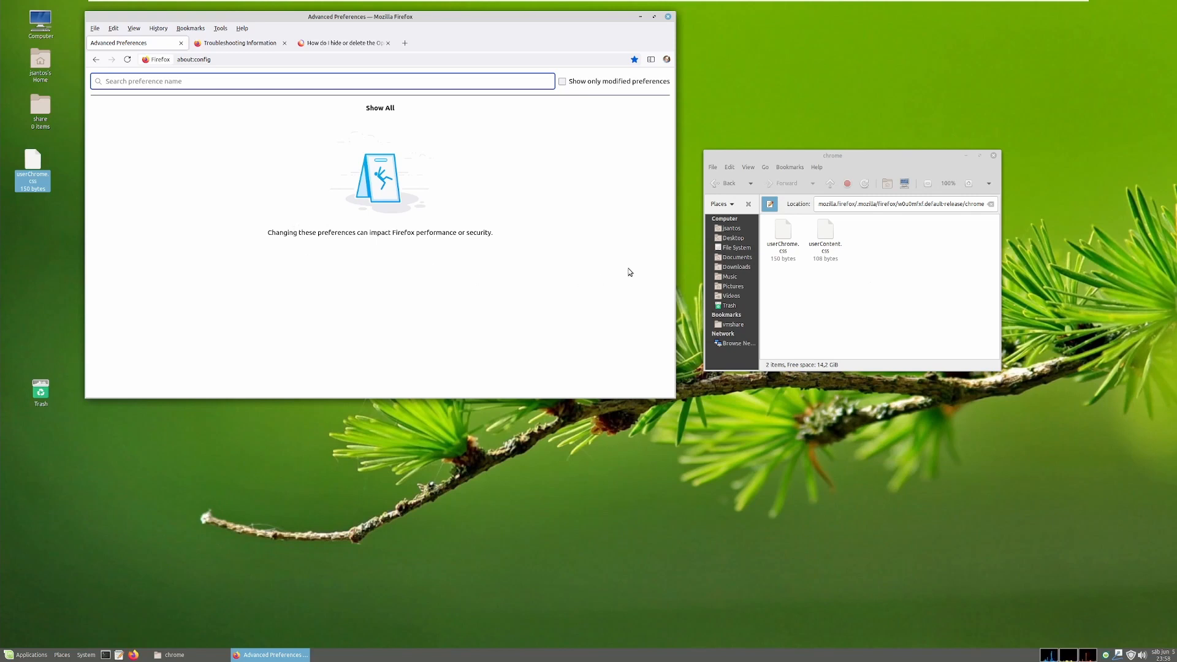
{"action": "left_click", "coordinate": [783, 230]}
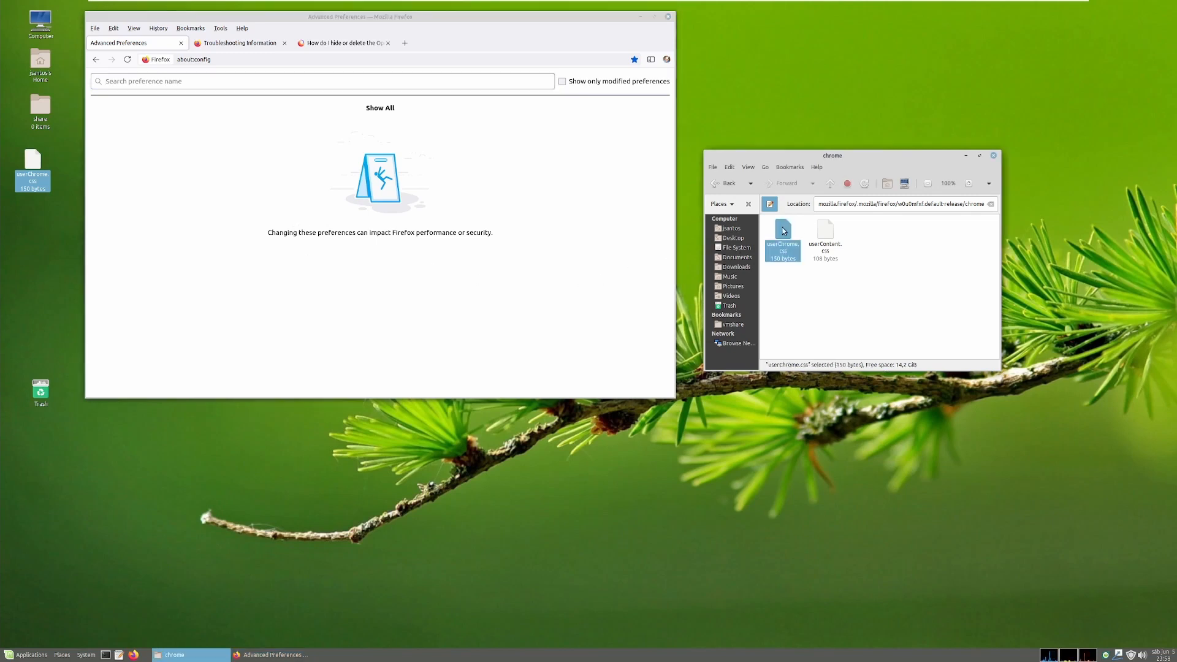
{"action": "left_click_drag", "start_coordinate": [784, 234], "coordinate": [822, 289]}
{"action": "left_click", "coordinate": [113, 29]}
{"action": "left_click", "coordinate": [184, 17]}
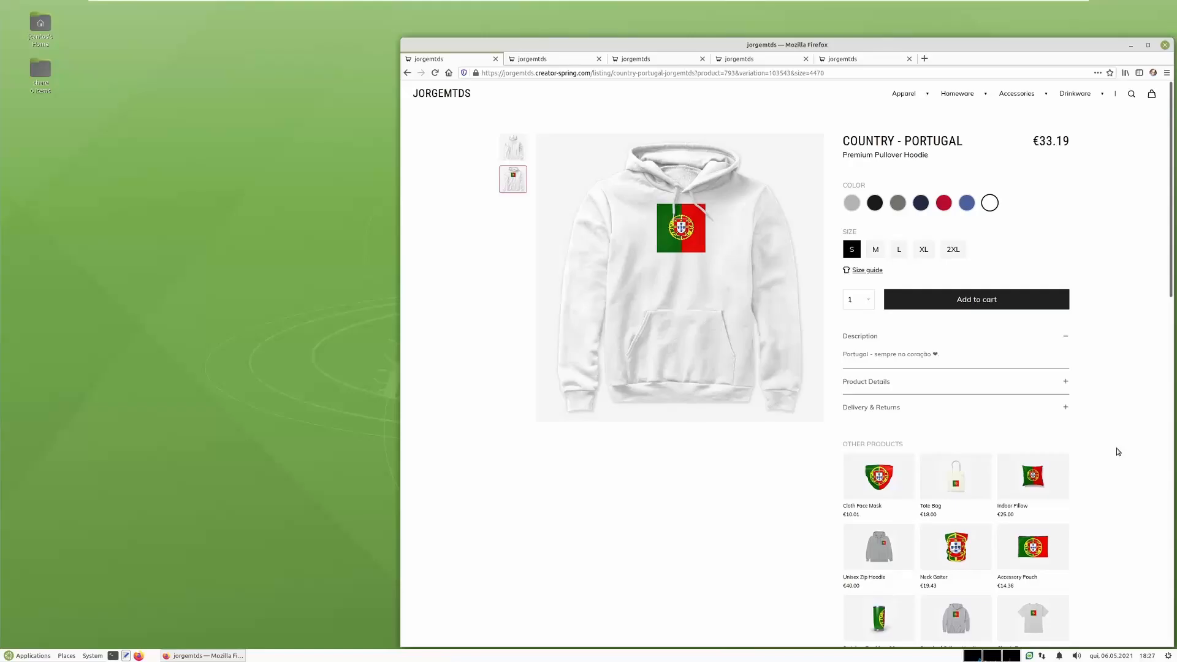
Look through the other products offered on the Country - Portugal and Country - Angola hoodie pages.
{"action": "scroll", "coordinate": [1120, 451], "scroll_direction": "down", "scroll_amount": 3}
{"action": "scroll", "coordinate": [1119, 451], "scroll_direction": "down", "scroll_amount": 5}
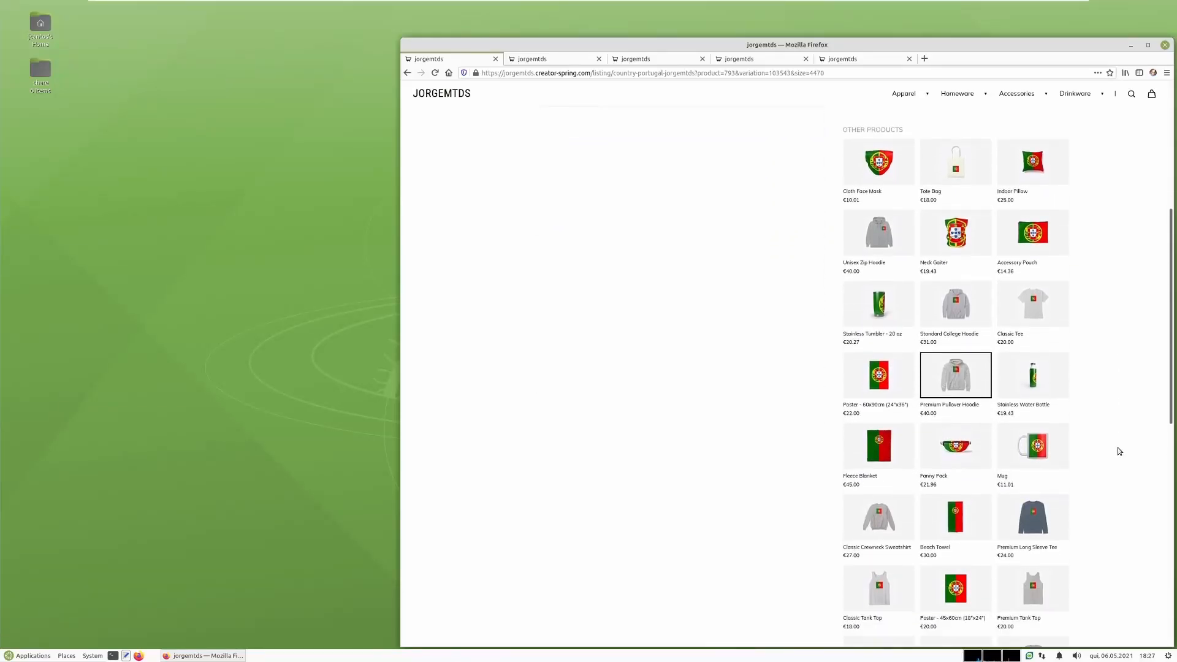
{"action": "key", "text": "ctrl+Tab"}
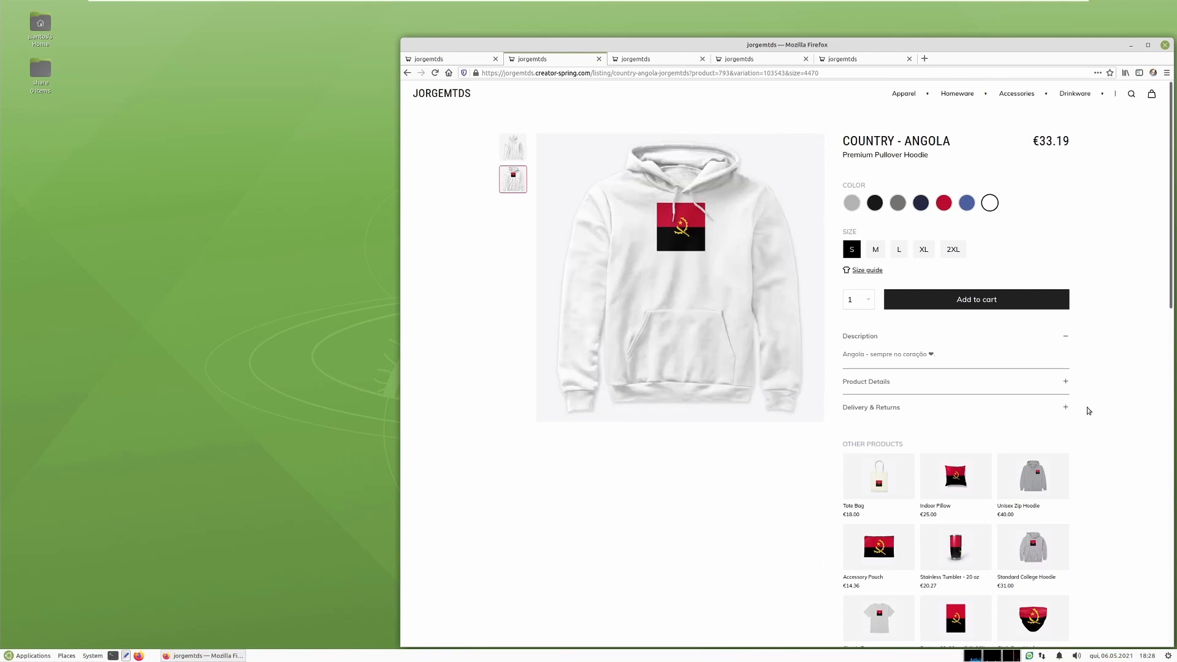
{"action": "scroll", "coordinate": [1094, 453], "scroll_direction": "down", "scroll_amount": 3}
{"action": "scroll", "coordinate": [1100, 474], "scroll_direction": "down", "scroll_amount": 4}
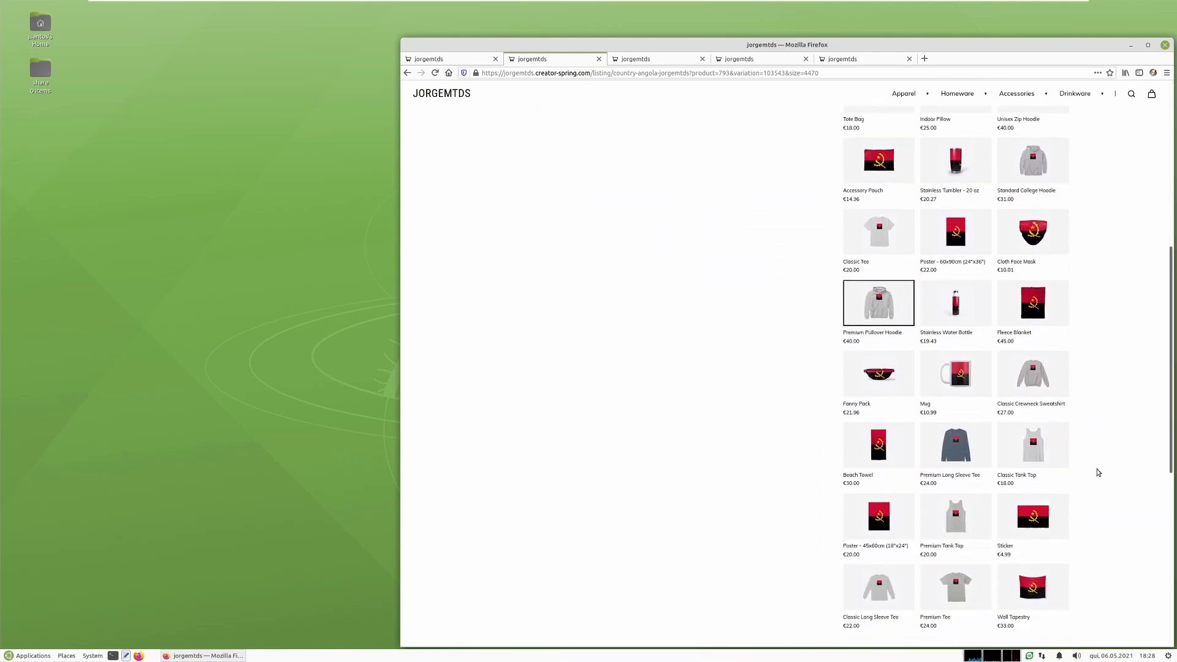
Look through the product listings on the COVID-20 and Jesus Is Coming hoodie pages.
{"action": "key", "text": "ctrl+Tab"}
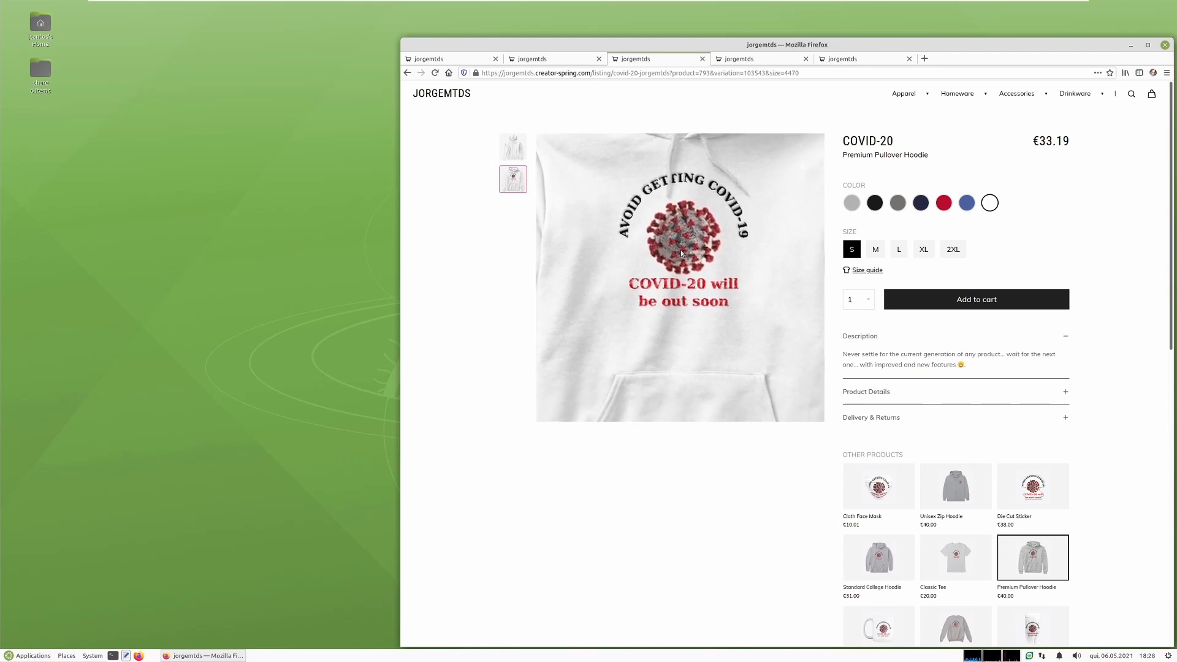
{"action": "scroll", "coordinate": [1094, 358], "scroll_direction": "down", "scroll_amount": 3}
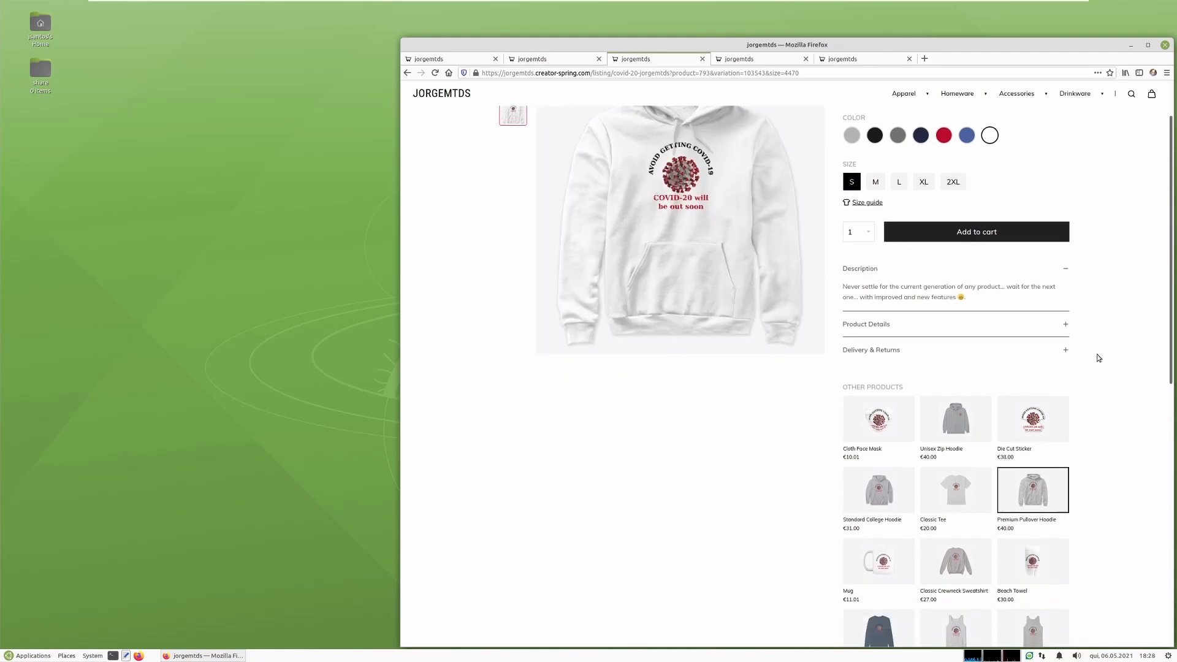
{"action": "key", "text": "ctrl+Tab"}
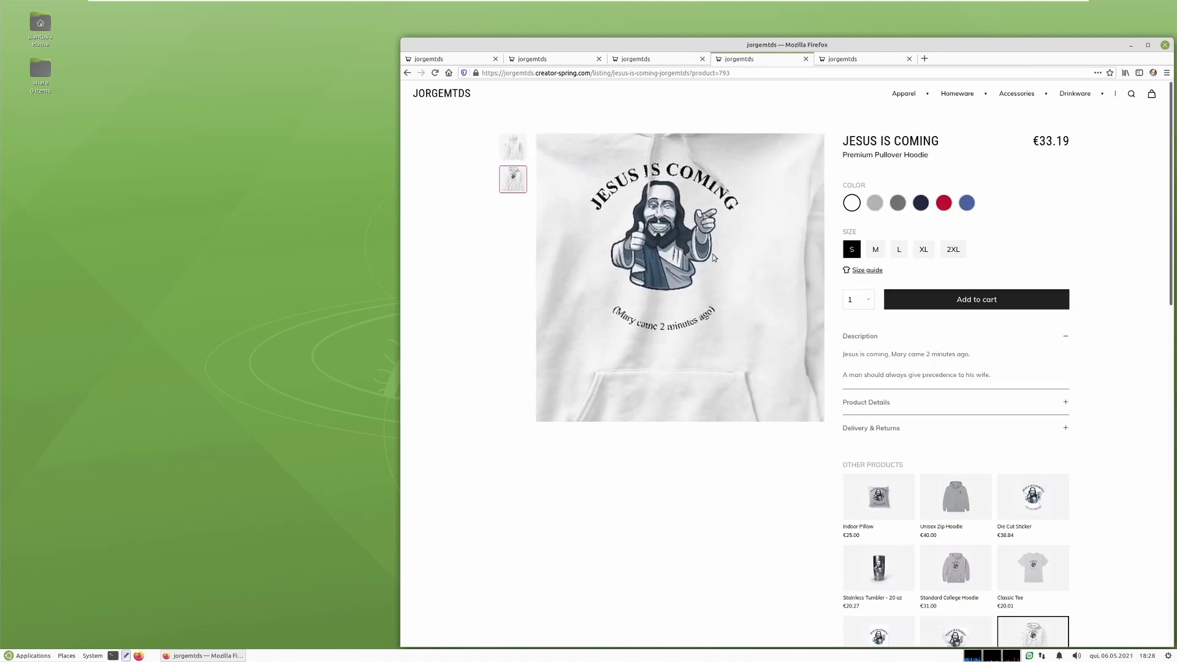
{"action": "scroll", "coordinate": [1089, 409], "scroll_direction": "down", "scroll_amount": 5}
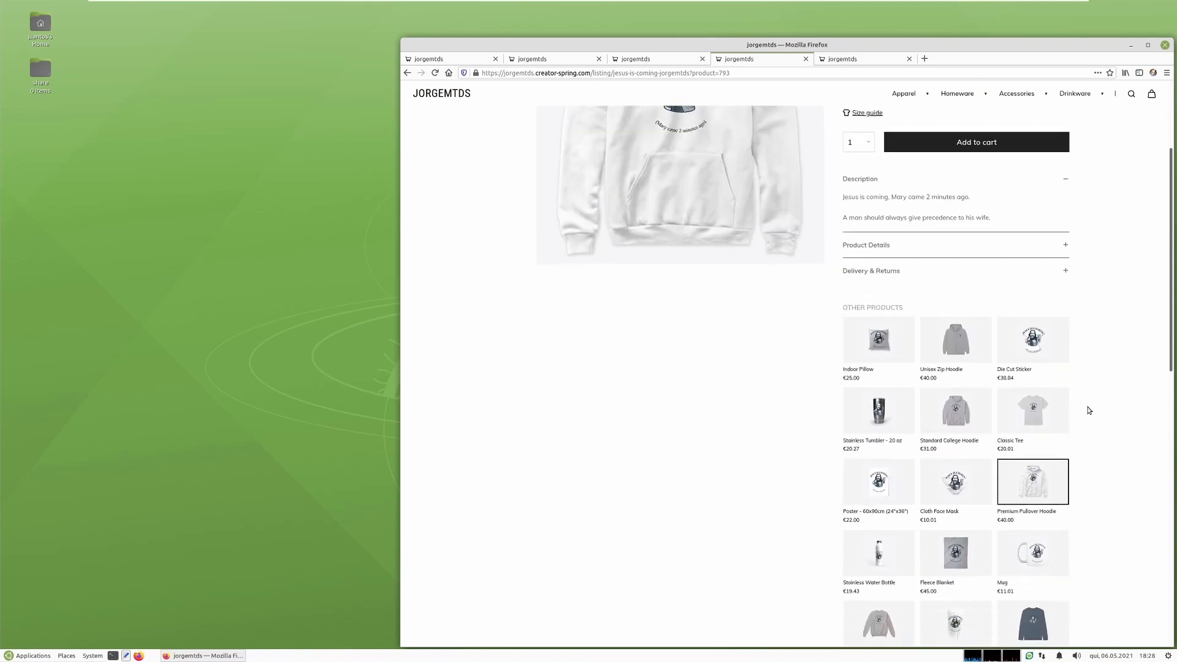
{"action": "scroll", "coordinate": [1089, 409], "scroll_direction": "down", "scroll_amount": 5}
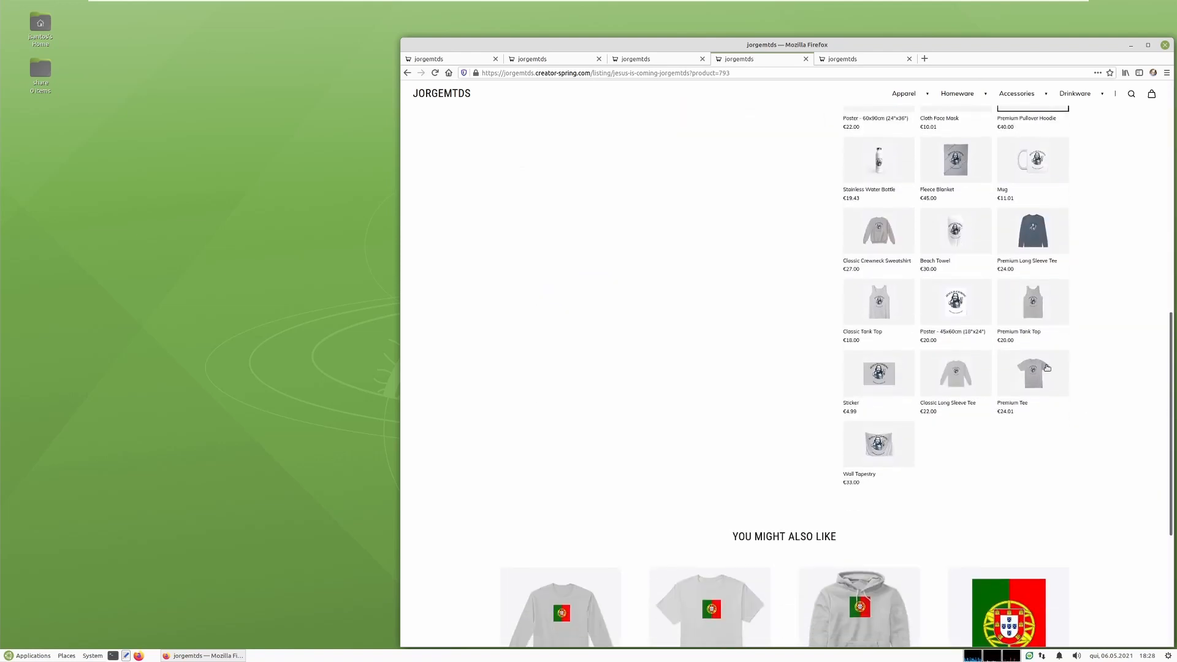
Open the MAGA - Morons Are Getting Arrested hoodie page and look through its other products.
{"action": "left_click", "coordinate": [840, 60]}
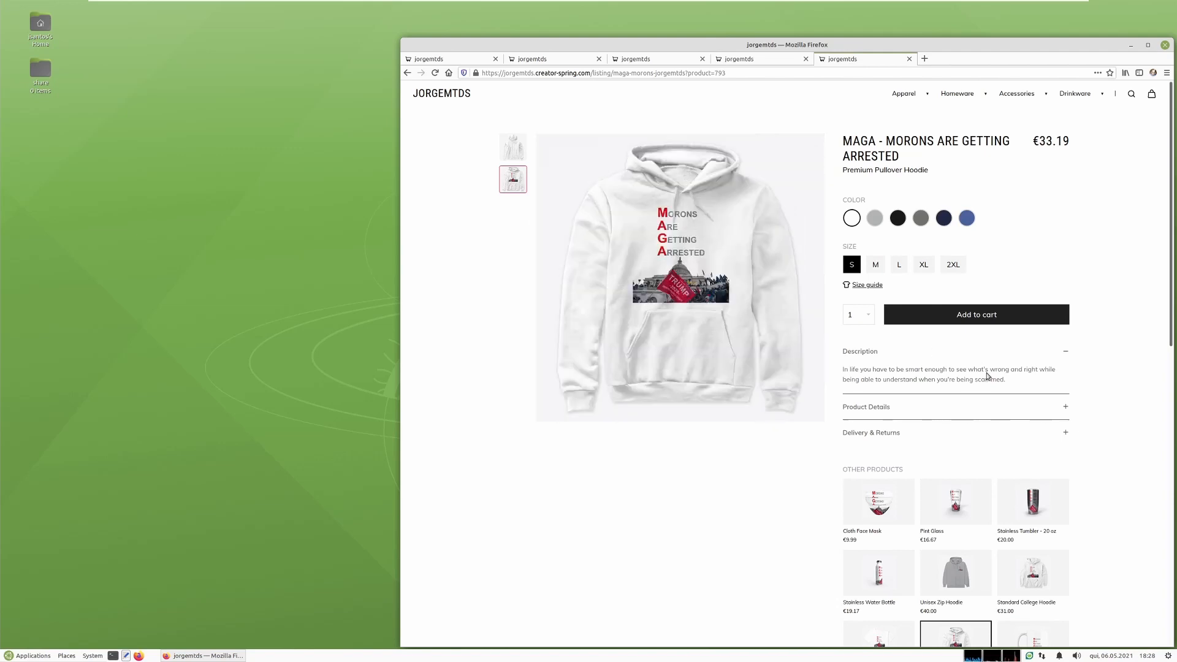
{"action": "scroll", "coordinate": [1117, 396], "scroll_direction": "down", "scroll_amount": 5}
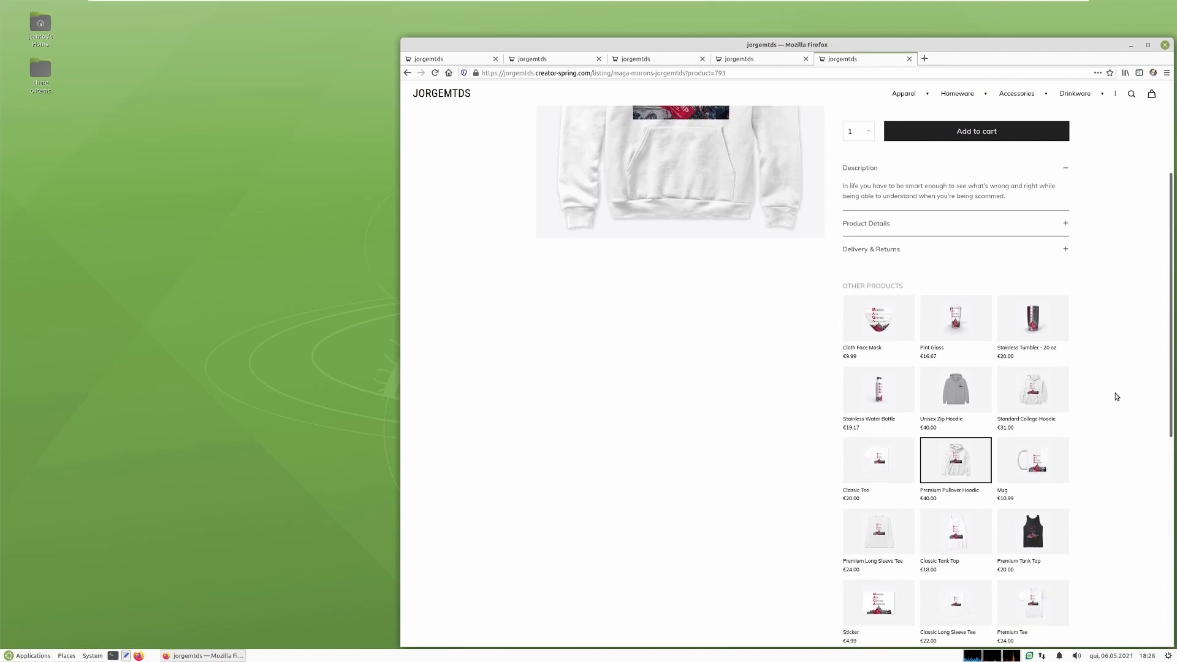
{"action": "scroll", "coordinate": [1116, 397], "scroll_direction": "down", "scroll_amount": 1}
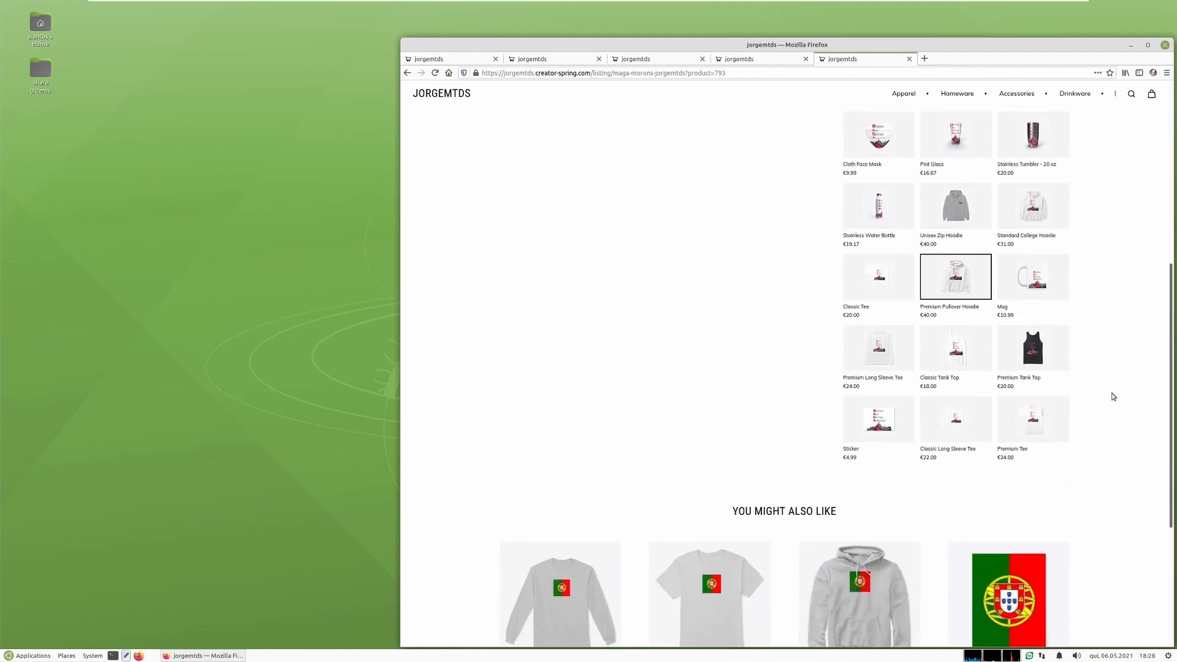